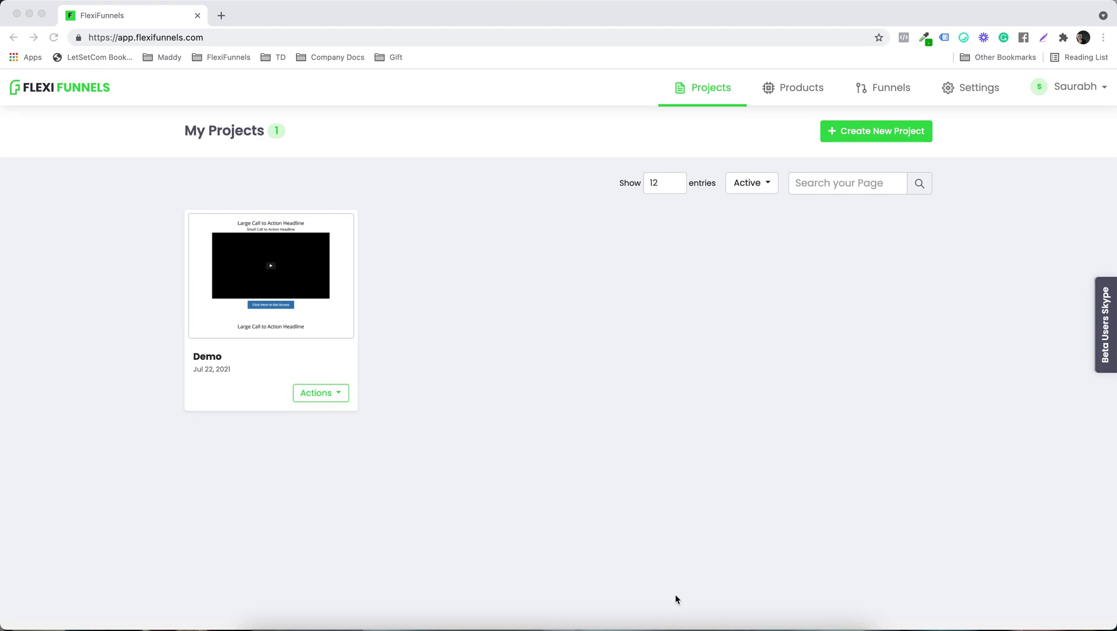
Bring the My Projects list forward and start creating a new project
{"action": "left_click", "coordinate": [734, 285]}
{"action": "left_click", "coordinate": [856, 139]}
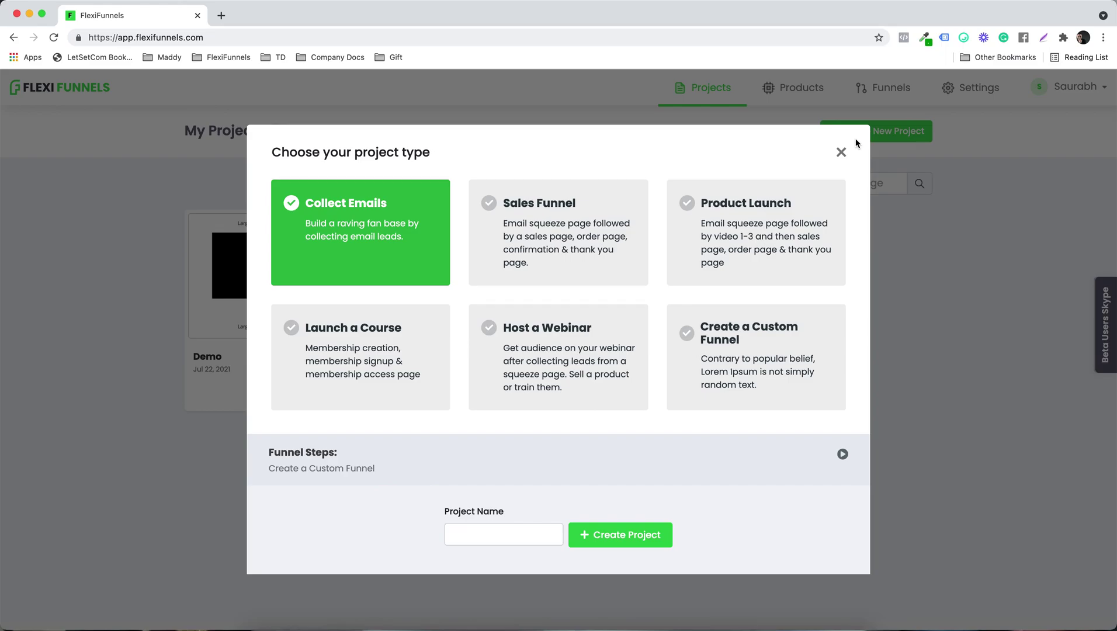
Compare the funnel steps of Product Launch, Host a Webinar, Sales Funnel and Launch a Course
{"action": "left_click", "coordinate": [754, 210]}
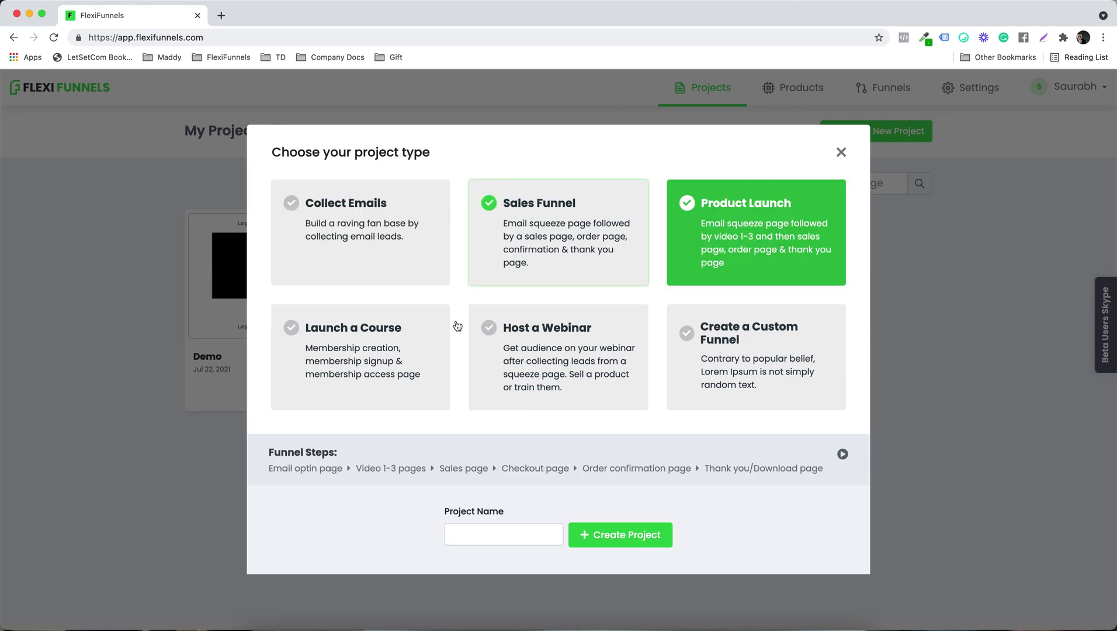
{"action": "left_click_drag", "start_coordinate": [305, 467], "coordinate": [797, 479]}
{"action": "left_click", "coordinate": [529, 371]}
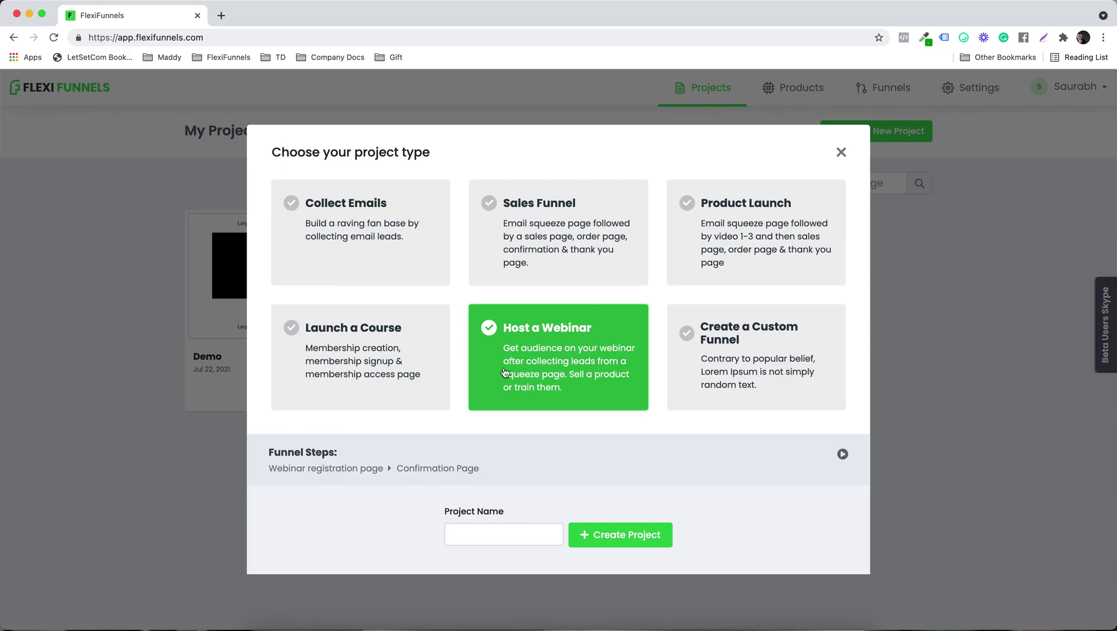
{"action": "left_click_drag", "start_coordinate": [325, 471], "coordinate": [442, 468]}
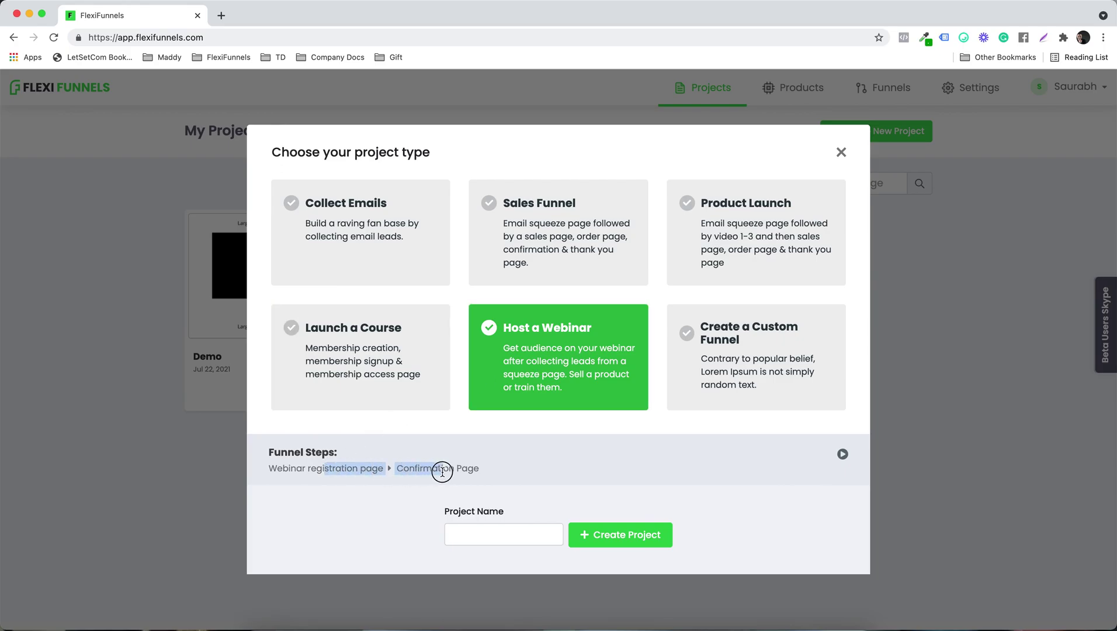
{"action": "left_click", "coordinate": [536, 268]}
{"action": "left_click_drag", "start_coordinate": [395, 465], "coordinate": [684, 466]}
{"action": "left_click", "coordinate": [685, 466]}
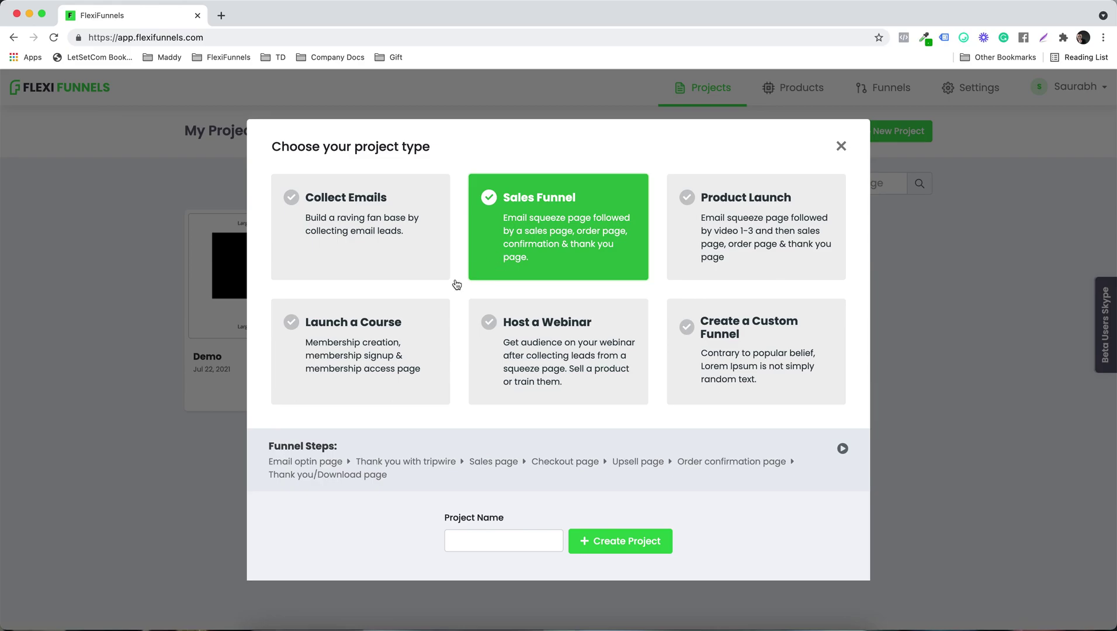
{"action": "left_click", "coordinate": [350, 332]}
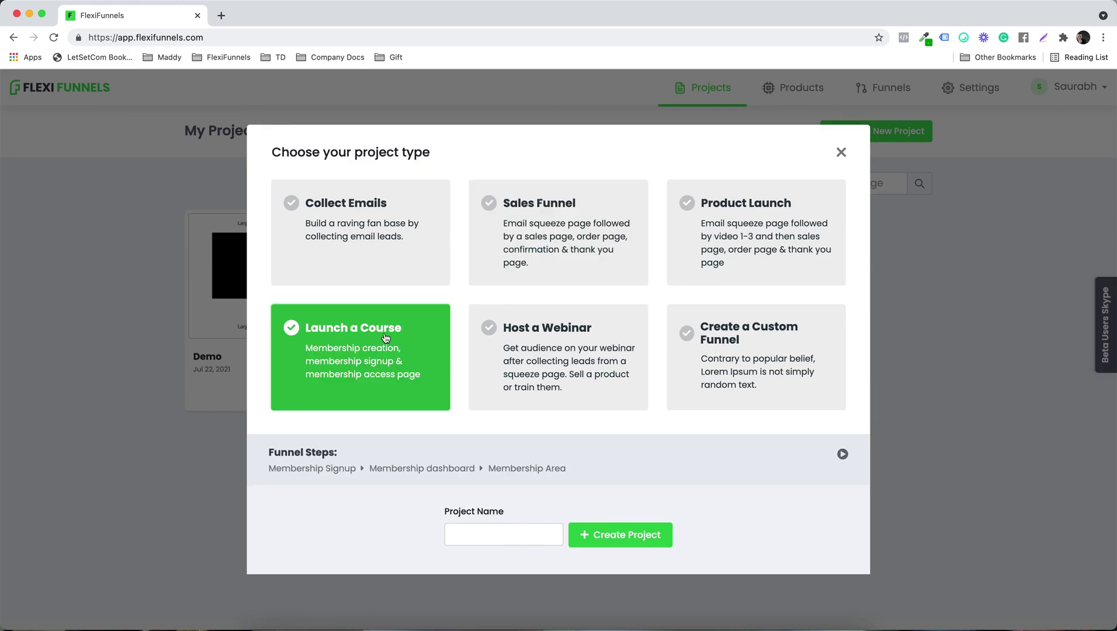
Create a Custom Funnel project named 'Timeline Domination'
{"action": "left_click", "coordinate": [705, 370]}
{"action": "left_click", "coordinate": [508, 532]}
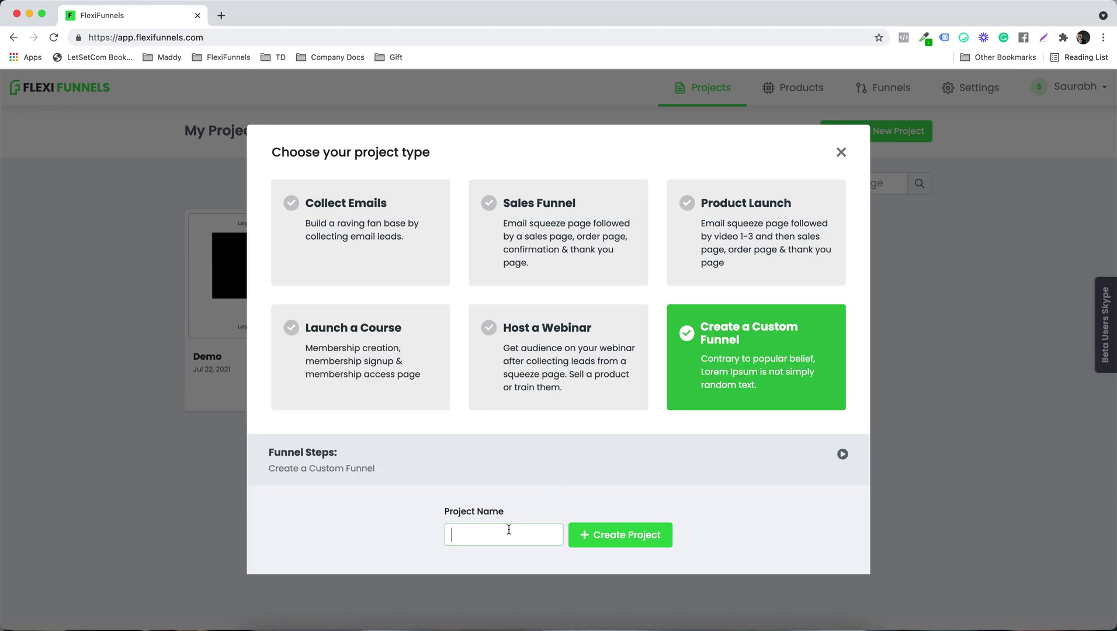
{"action": "type", "text": "Timeline Domination"}
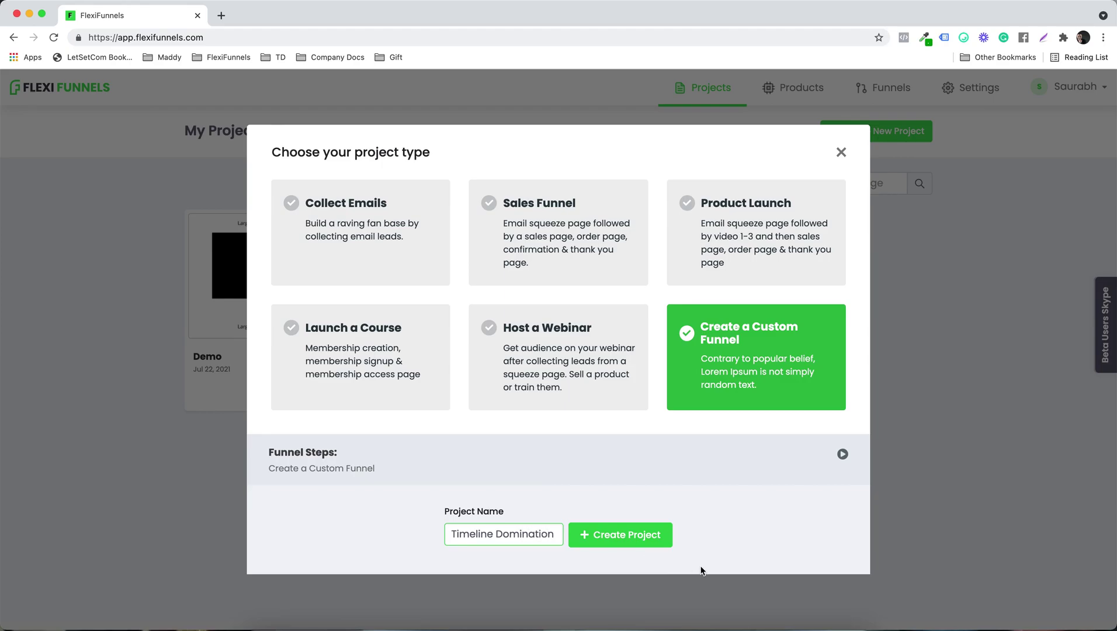
{"action": "left_click", "coordinate": [625, 548]}
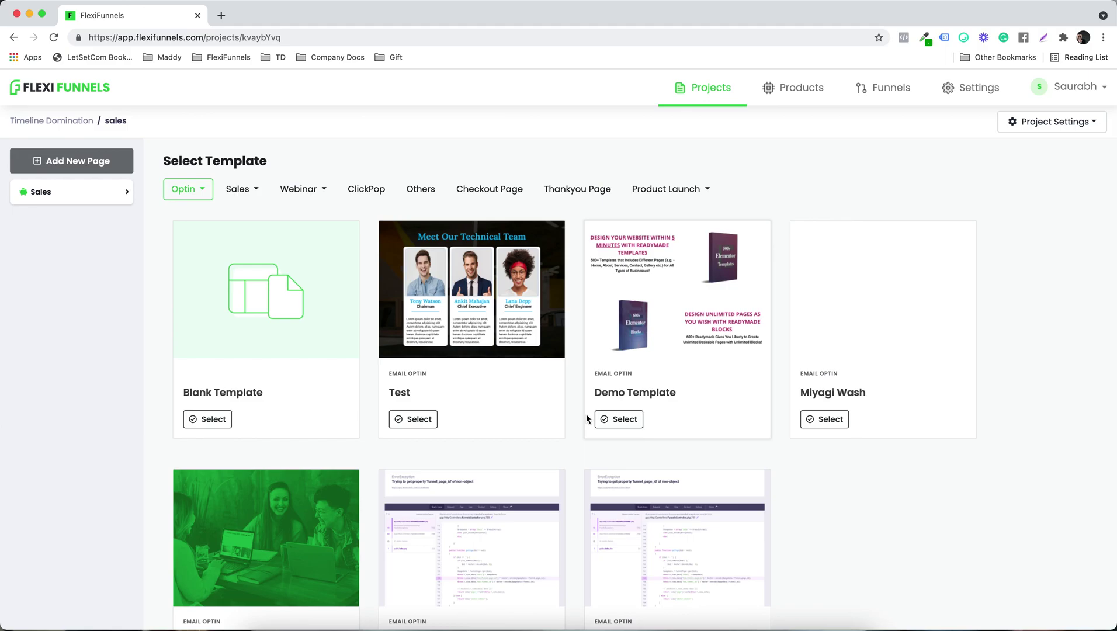
Choose the Blank Template for the sales page and open it in the editor
{"action": "scroll", "coordinate": [586, 414], "scroll_direction": "down", "scroll_amount": 2}
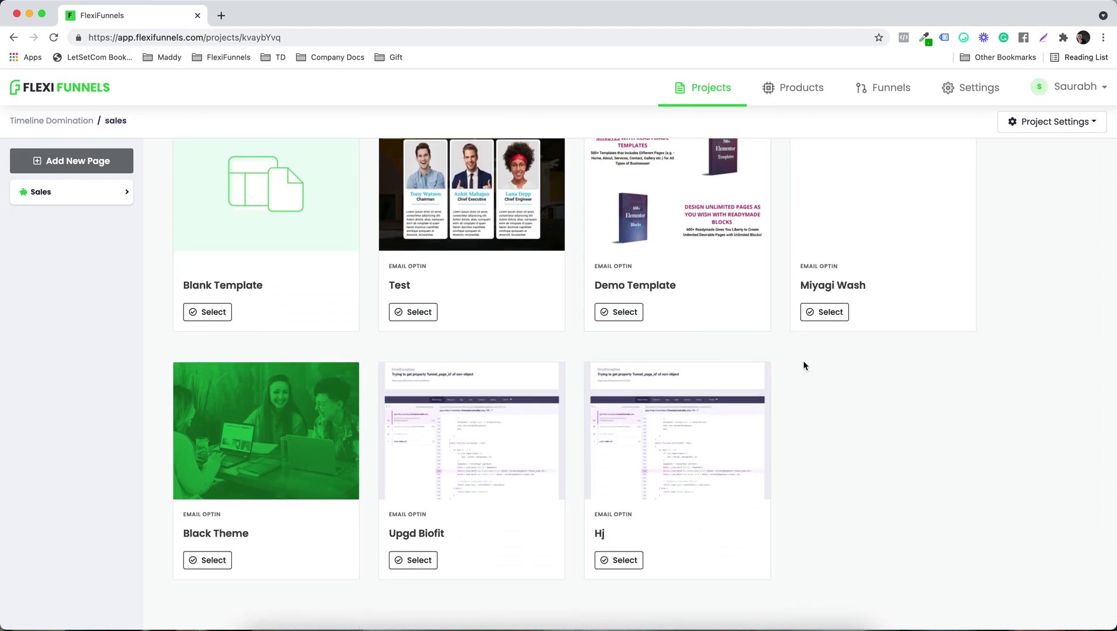
{"action": "scroll", "coordinate": [804, 363], "scroll_direction": "up", "scroll_amount": 2}
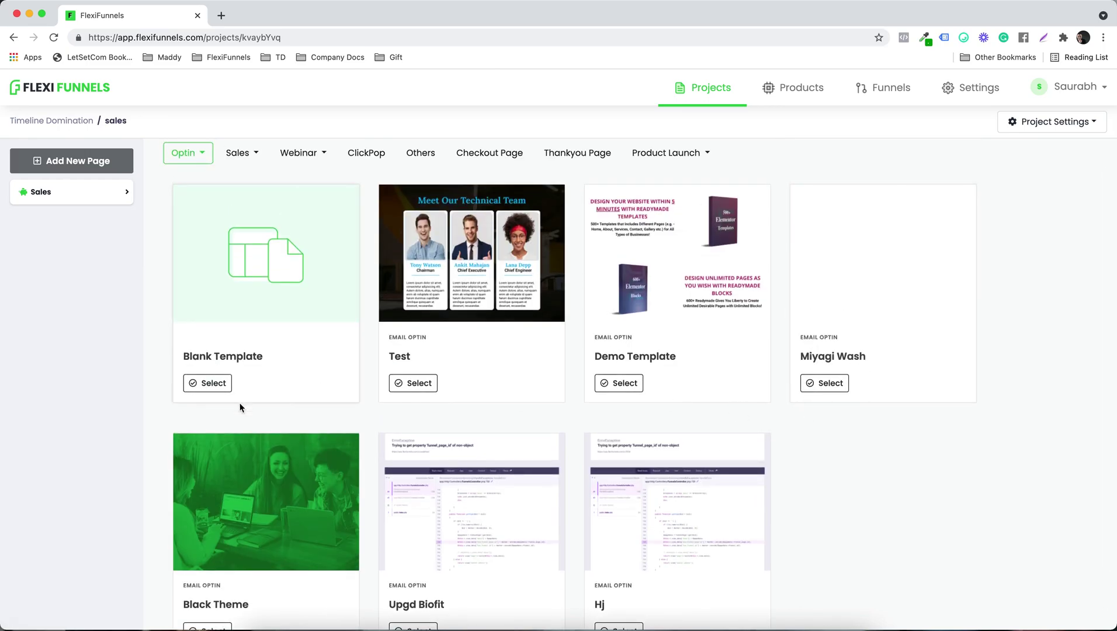
{"action": "left_click", "coordinate": [211, 383]}
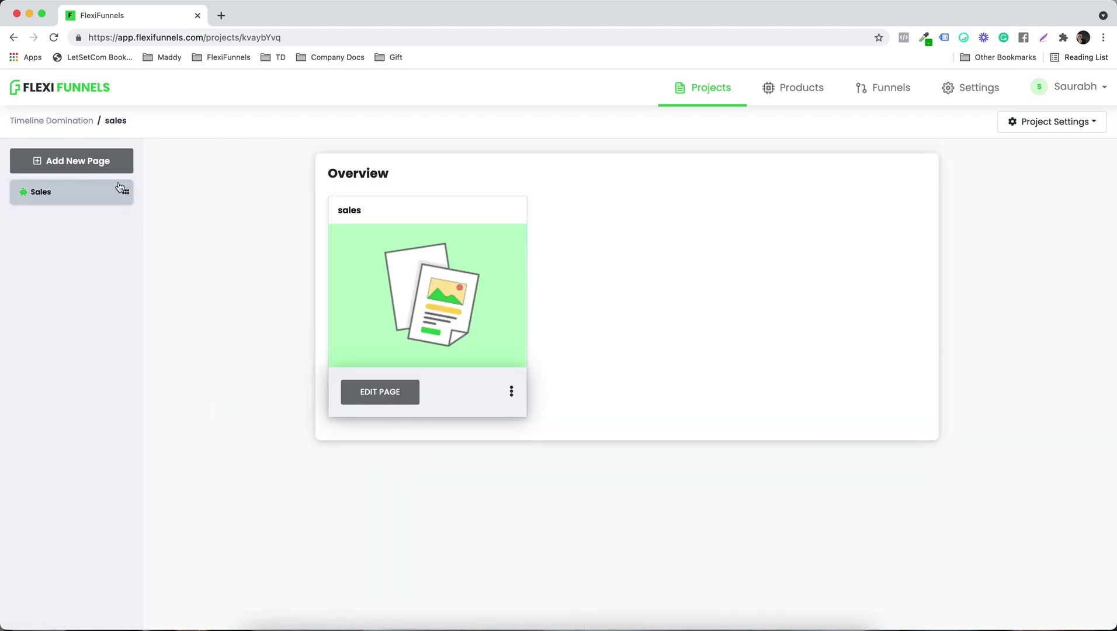
{"action": "left_click", "coordinate": [391, 394]}
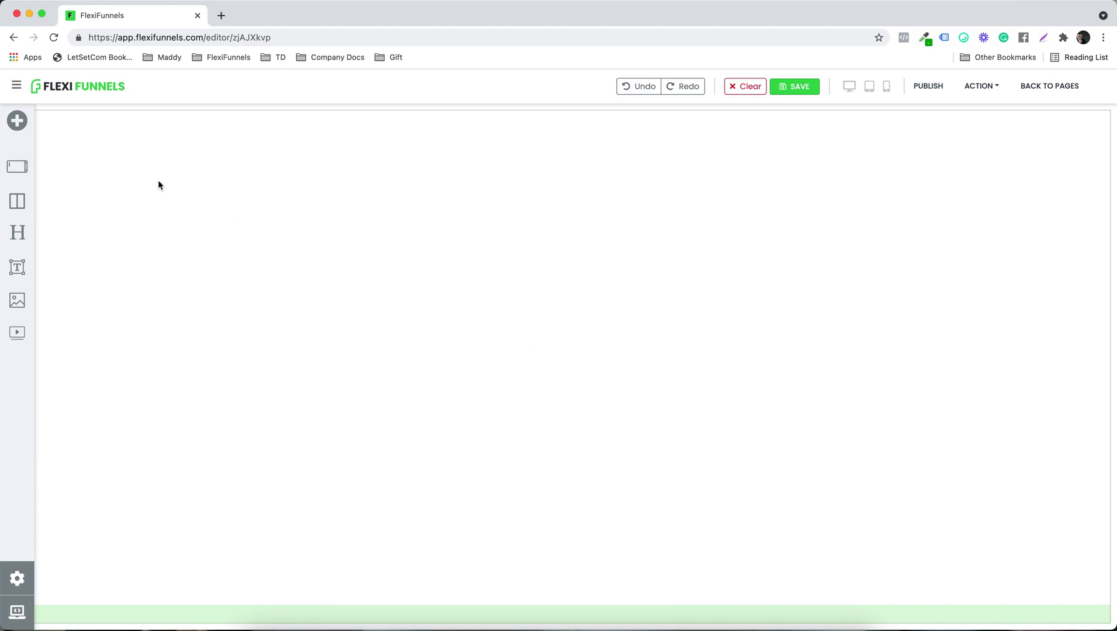
Open the Blocks panel and switch to the Components tab listing section modules
{"action": "left_click", "coordinate": [17, 120]}
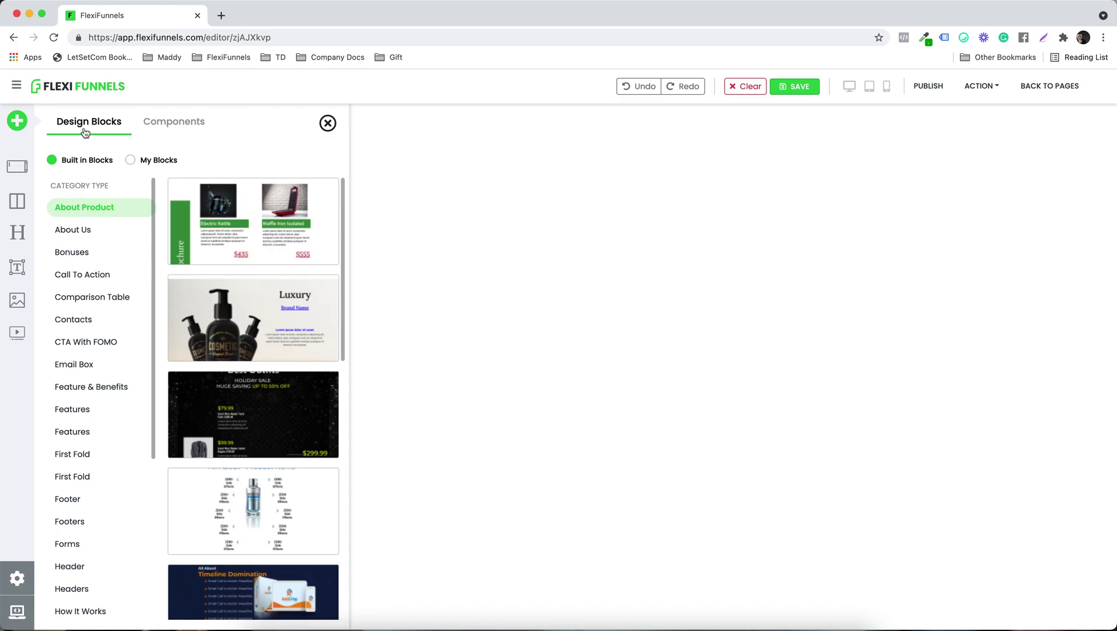
{"action": "scroll", "coordinate": [235, 292], "scroll_direction": "down", "scroll_amount": 10}
{"action": "left_click", "coordinate": [200, 122]}
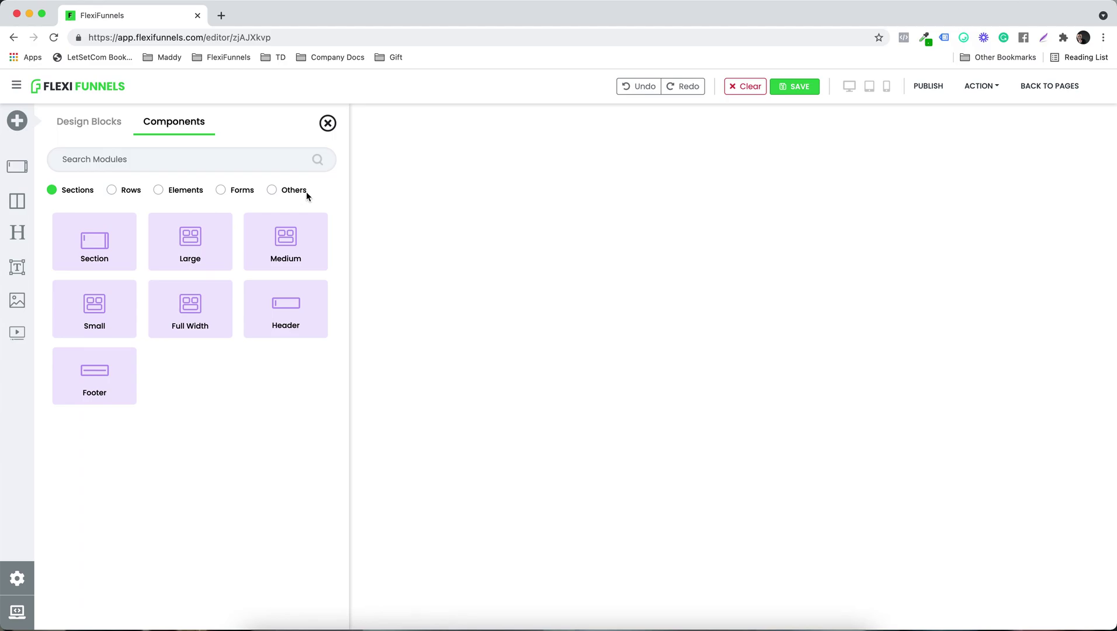
Add a Section with a 1-column row holding a Large Call to Action Headline
{"action": "left_click", "coordinate": [101, 250]}
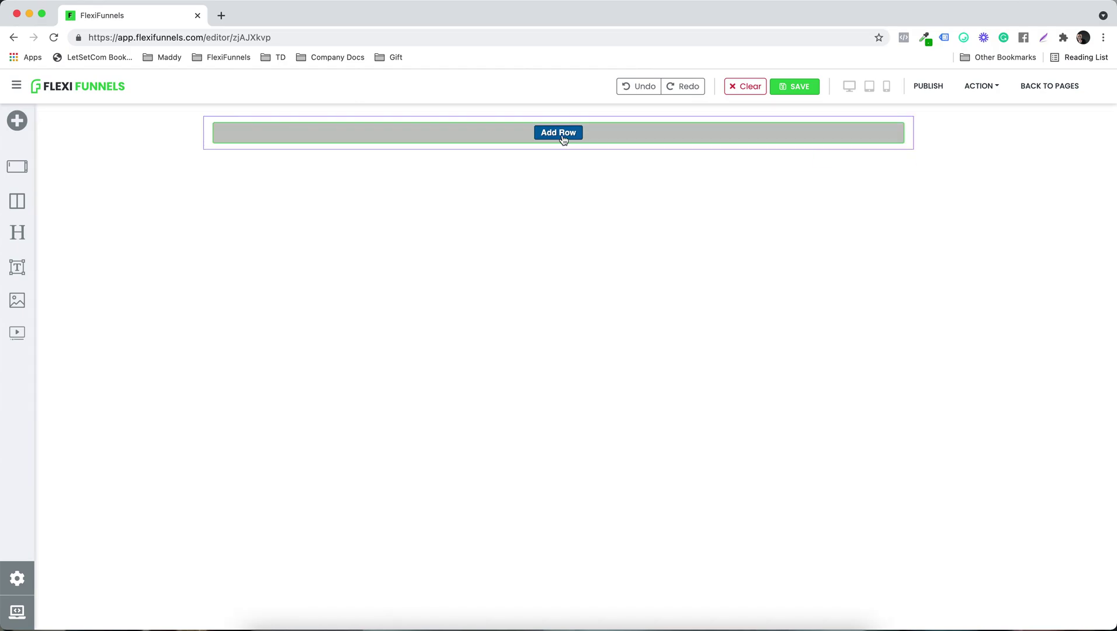
{"action": "left_click", "coordinate": [559, 135]}
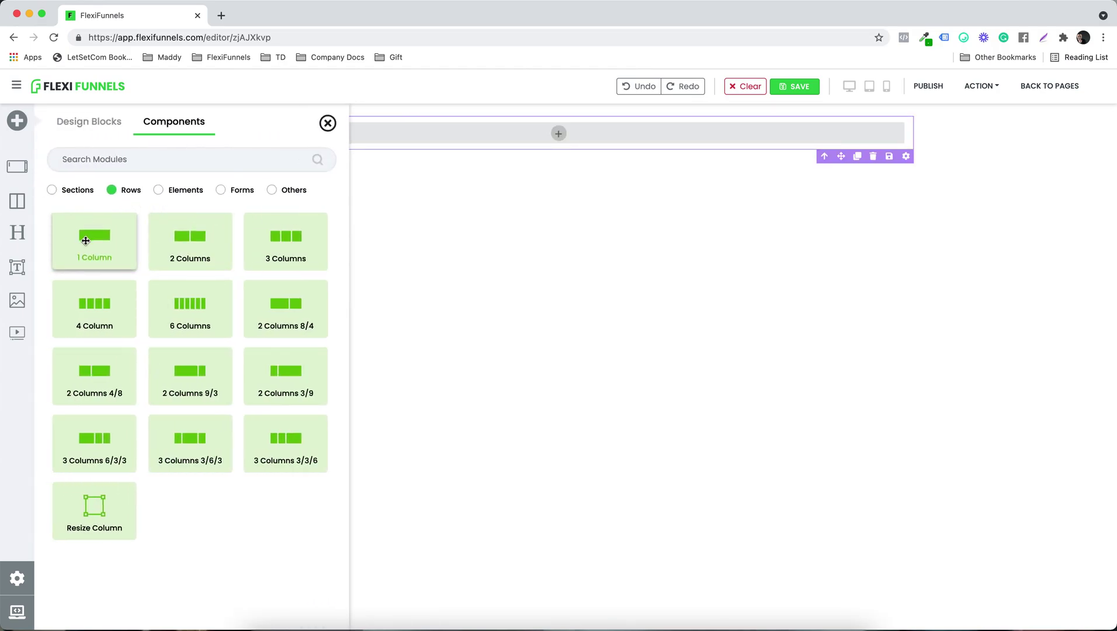
{"action": "left_click", "coordinate": [85, 240]}
{"action": "left_click", "coordinate": [576, 145]}
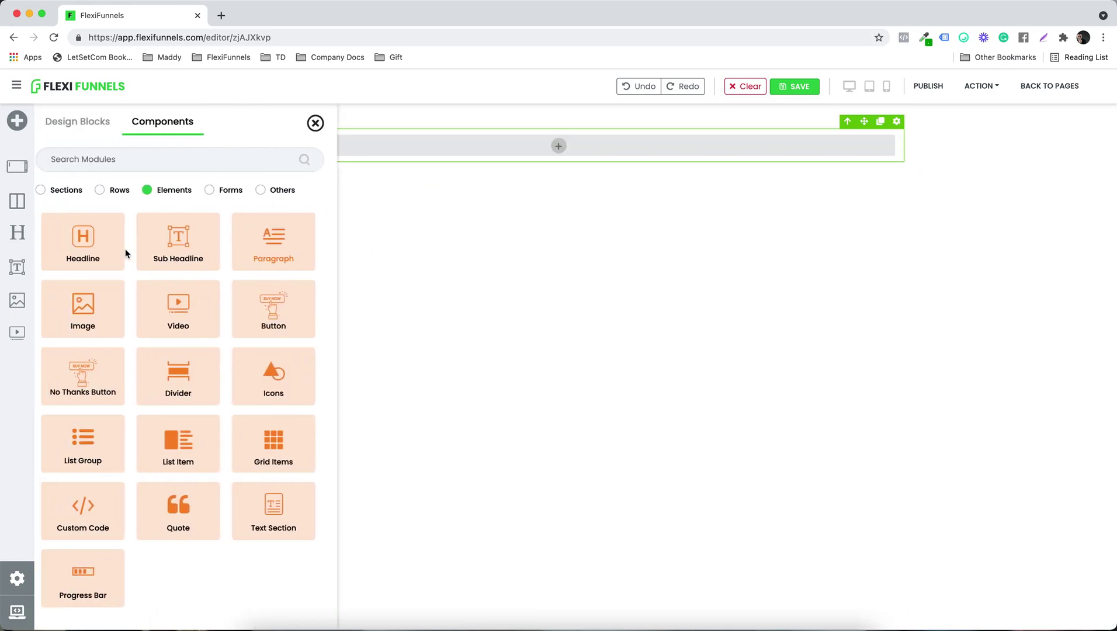
{"action": "left_click", "coordinate": [82, 242]}
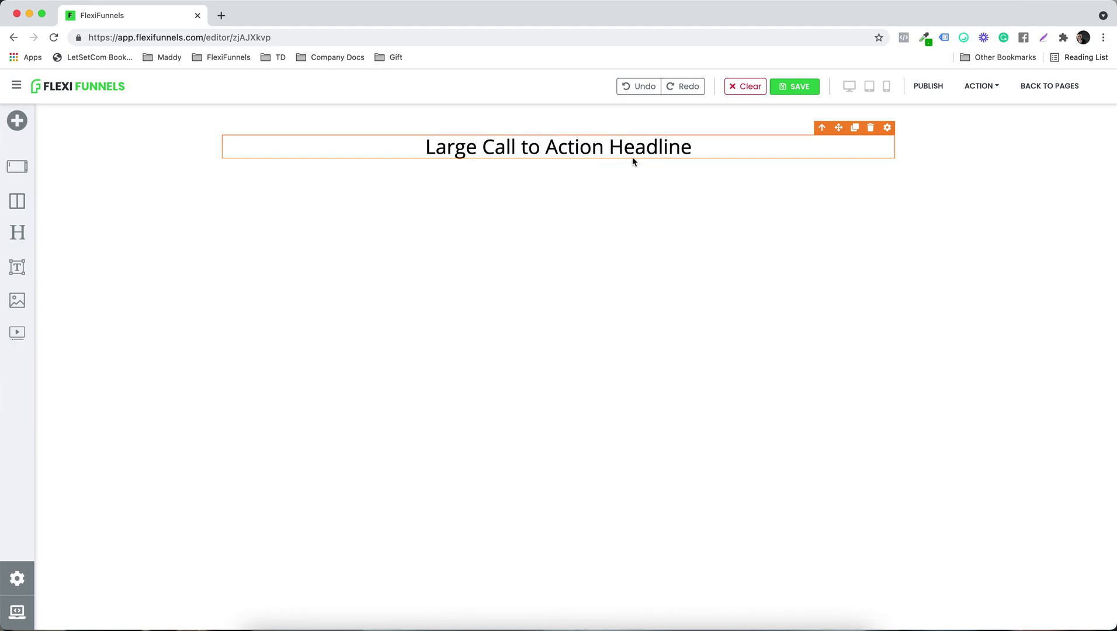
{"action": "left_click", "coordinate": [568, 159]}
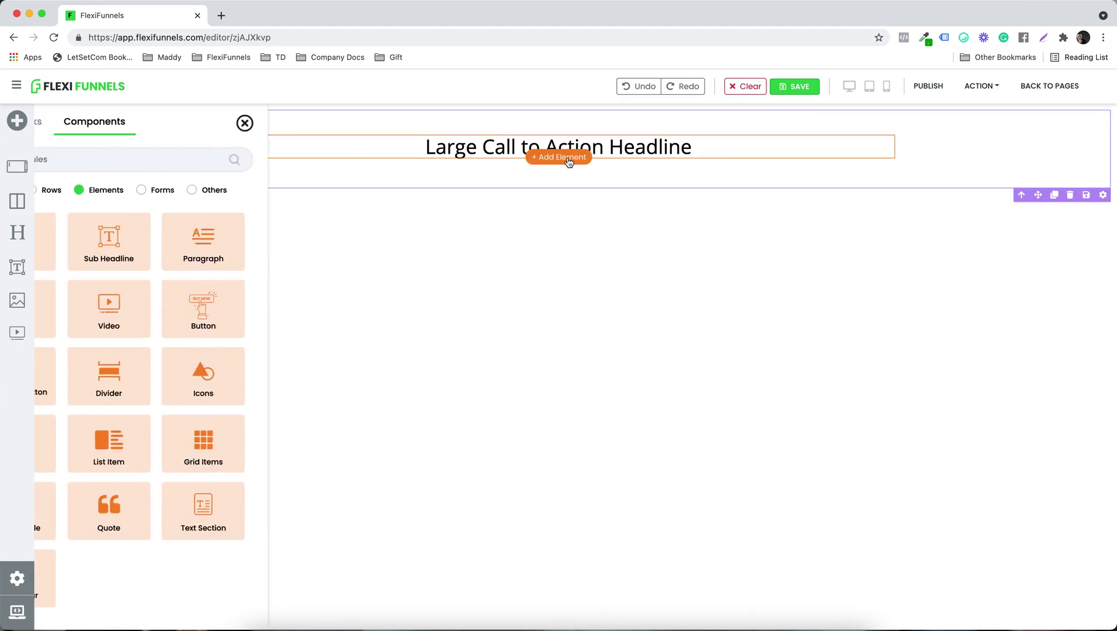
Insert a Sub Headline, a Video and a 'Click Here to Get Access' Button below the headline
{"action": "left_click", "coordinate": [187, 252]}
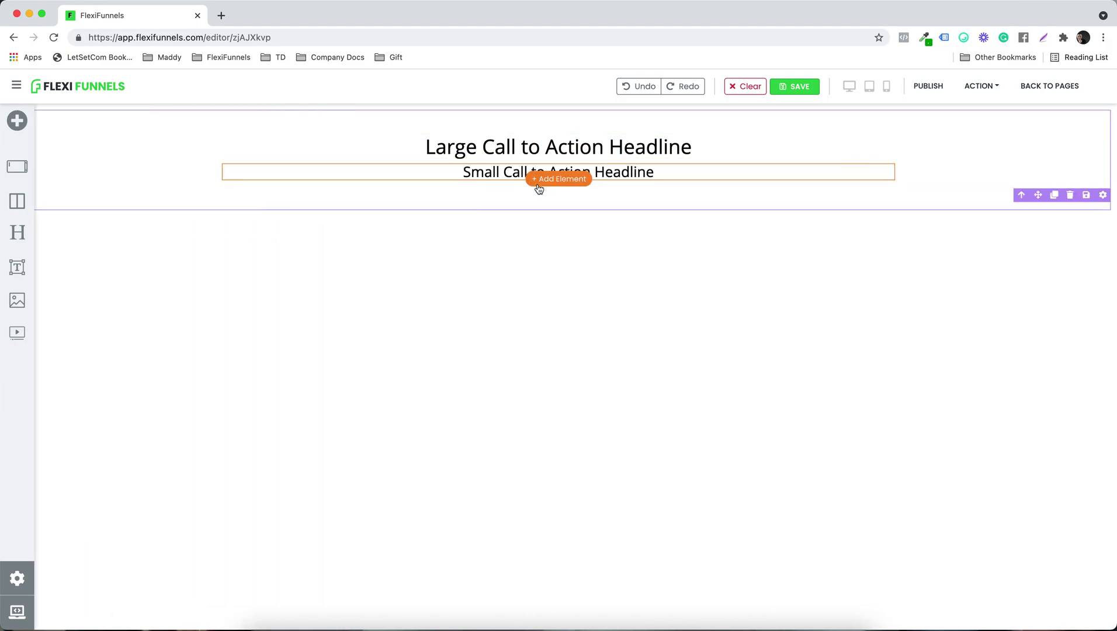
{"action": "left_click", "coordinate": [538, 186]}
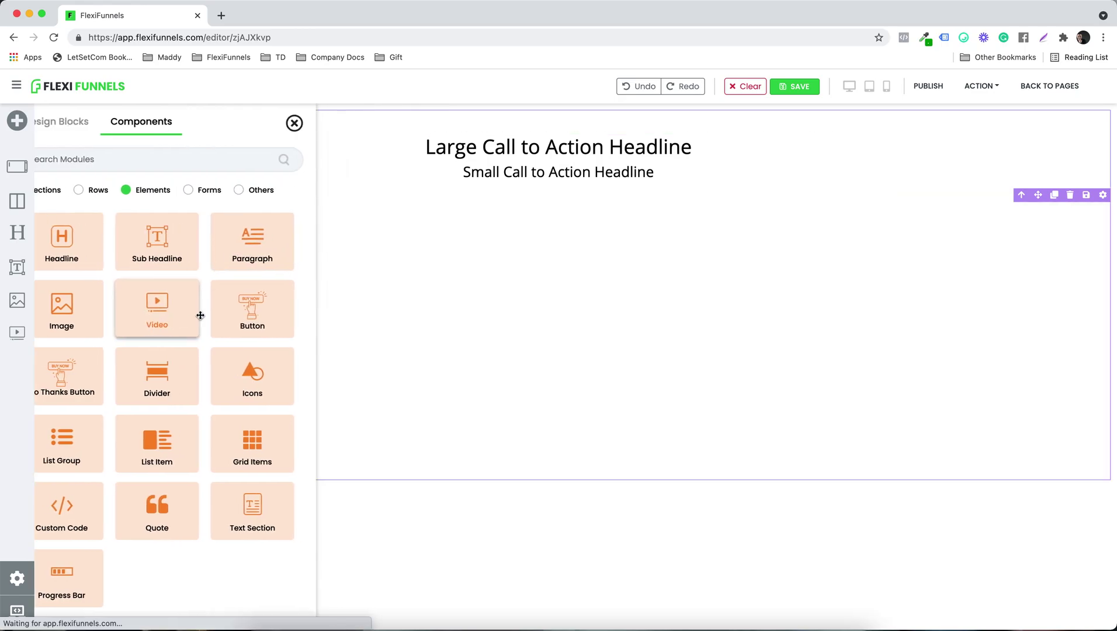
{"action": "left_click", "coordinate": [200, 316]}
{"action": "left_click", "coordinate": [562, 450]}
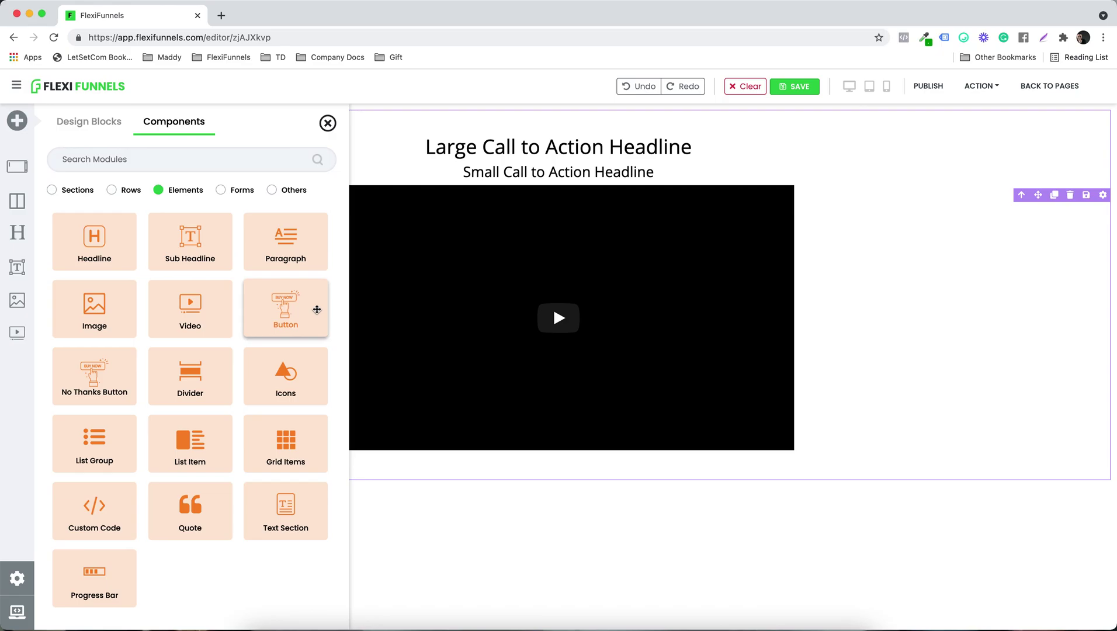
{"action": "left_click", "coordinate": [317, 310]}
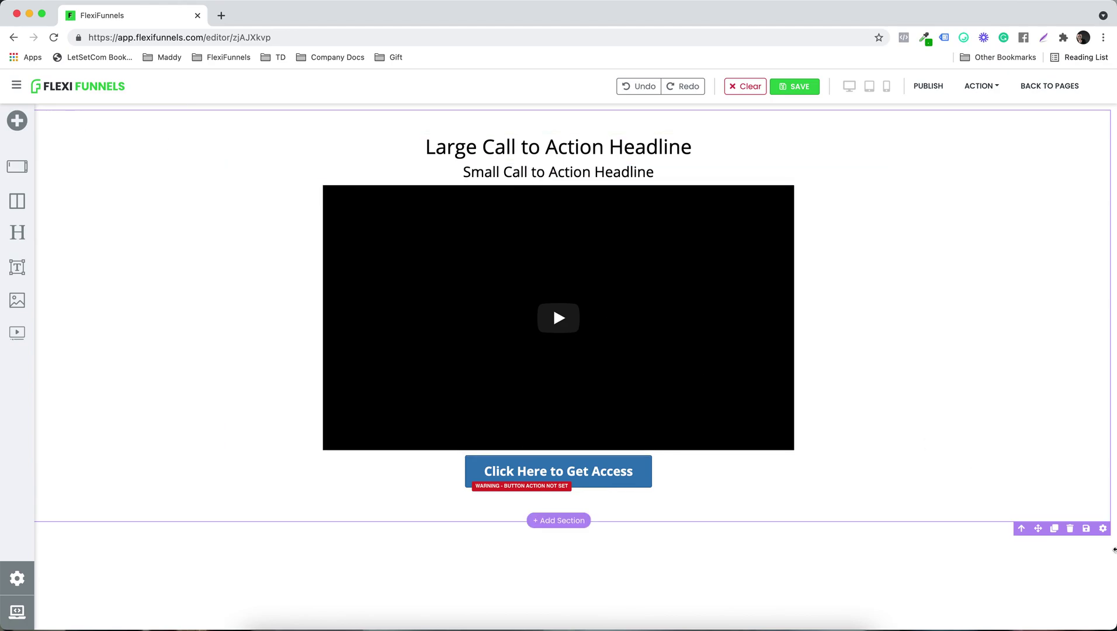
{"action": "left_click", "coordinate": [1102, 529]}
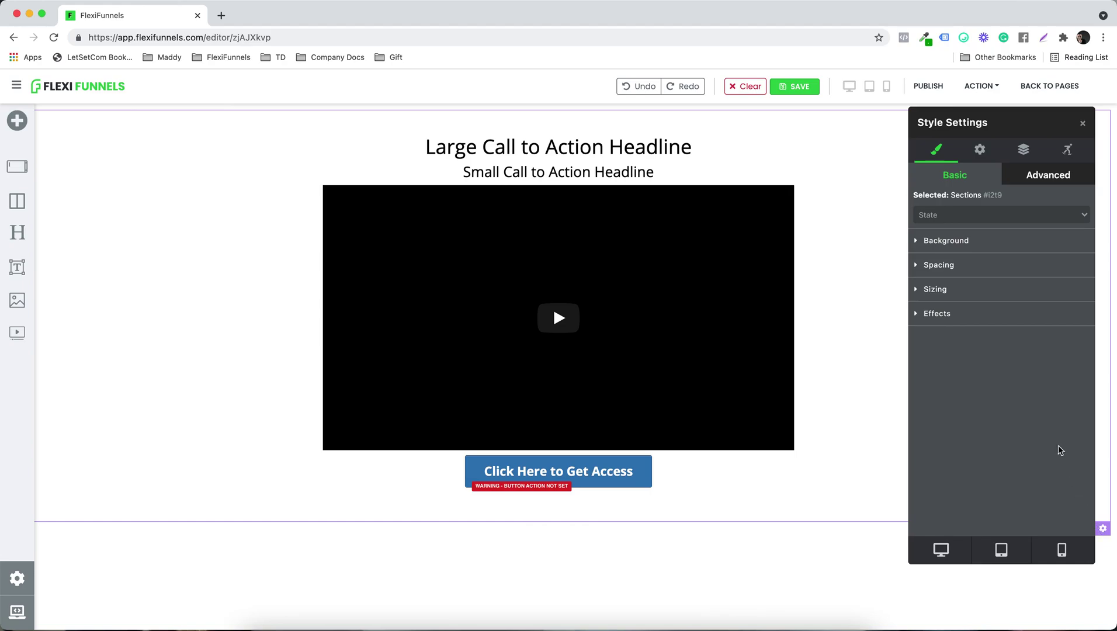
Try red, purple and white section backgrounds, then switch to an image background gallery
{"action": "left_click", "coordinate": [921, 245]}
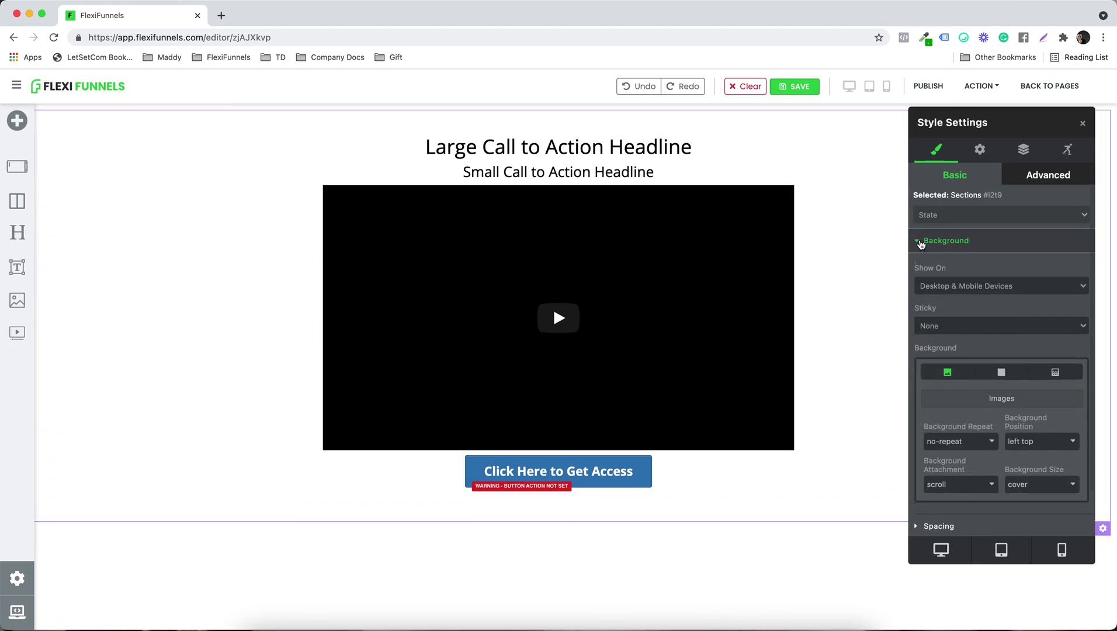
{"action": "scroll", "coordinate": [1029, 251], "scroll_direction": "down", "scroll_amount": 2}
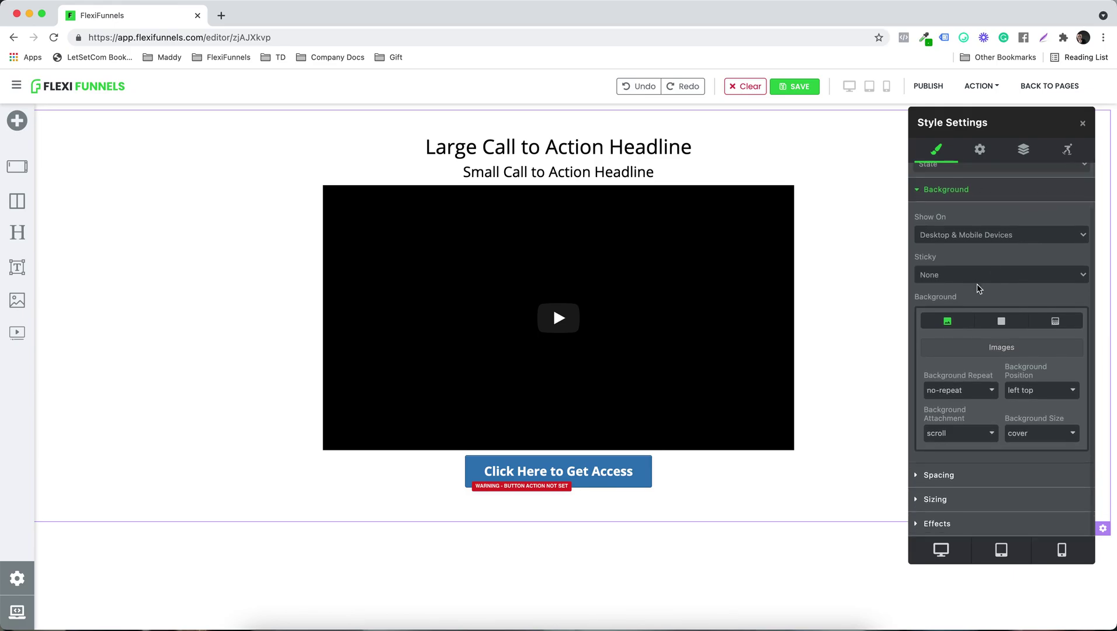
{"action": "left_click", "coordinate": [1002, 322]}
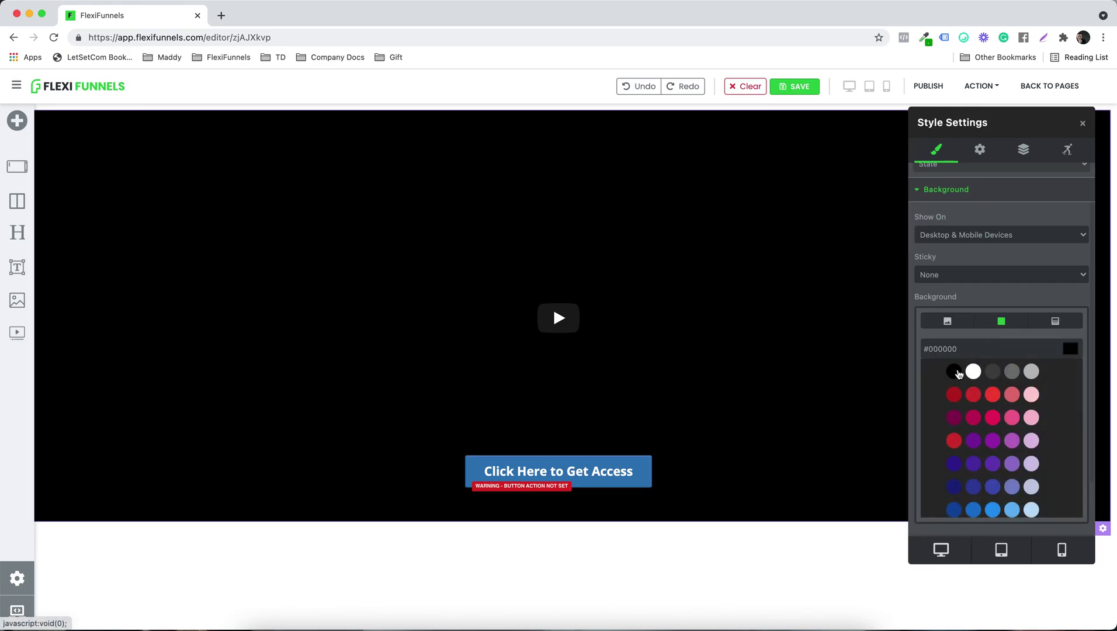
{"action": "left_click", "coordinate": [992, 396]}
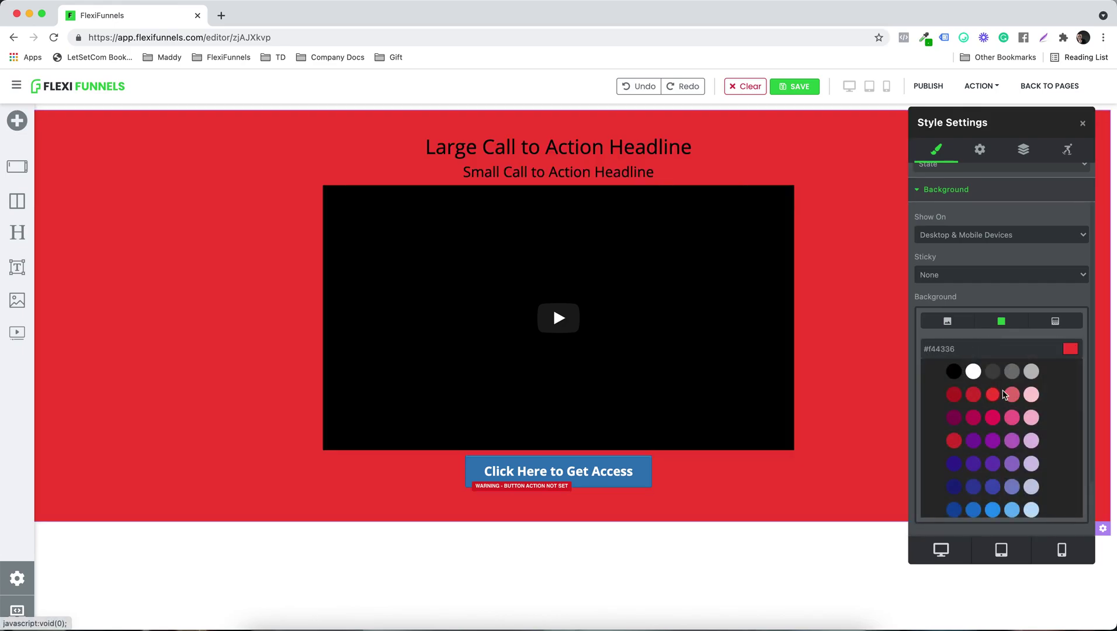
{"action": "left_click", "coordinate": [986, 467]}
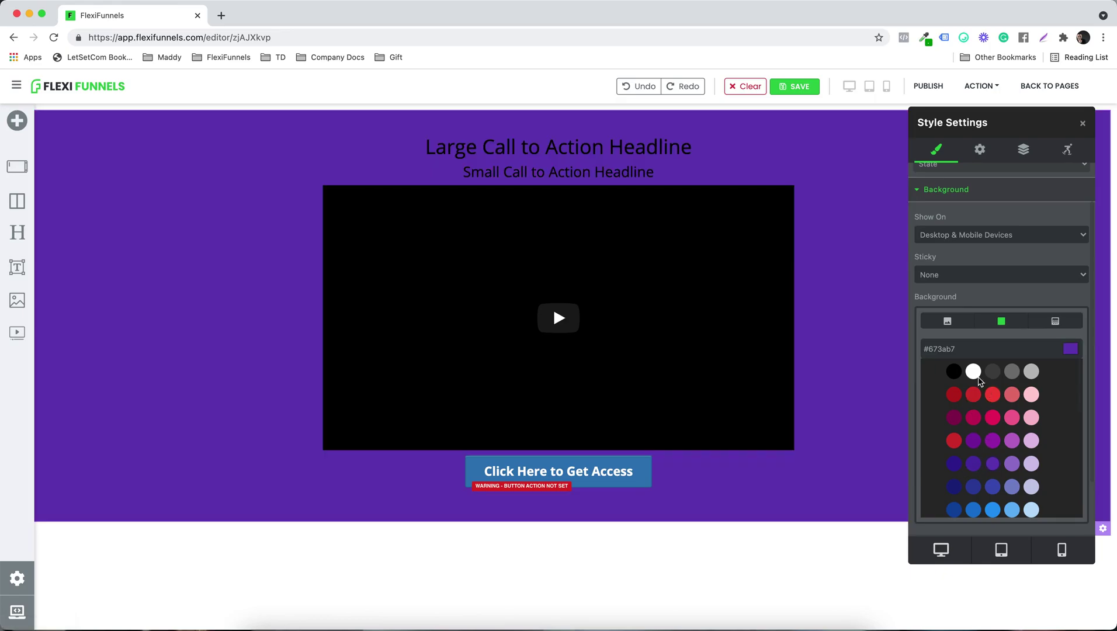
{"action": "left_click", "coordinate": [971, 371]}
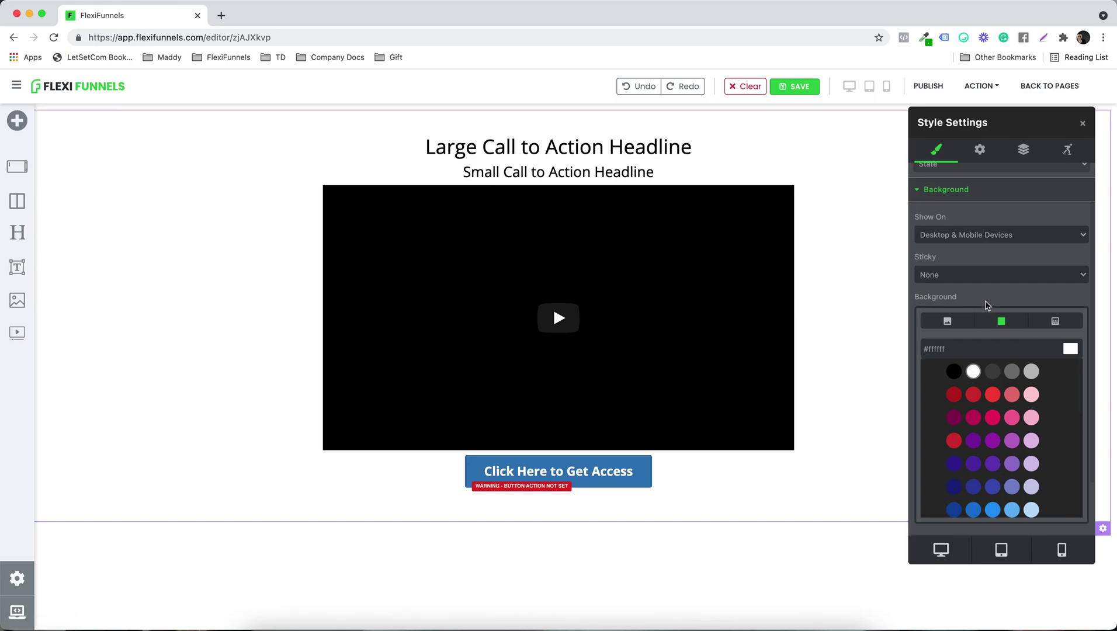
{"action": "left_click", "coordinate": [947, 320]}
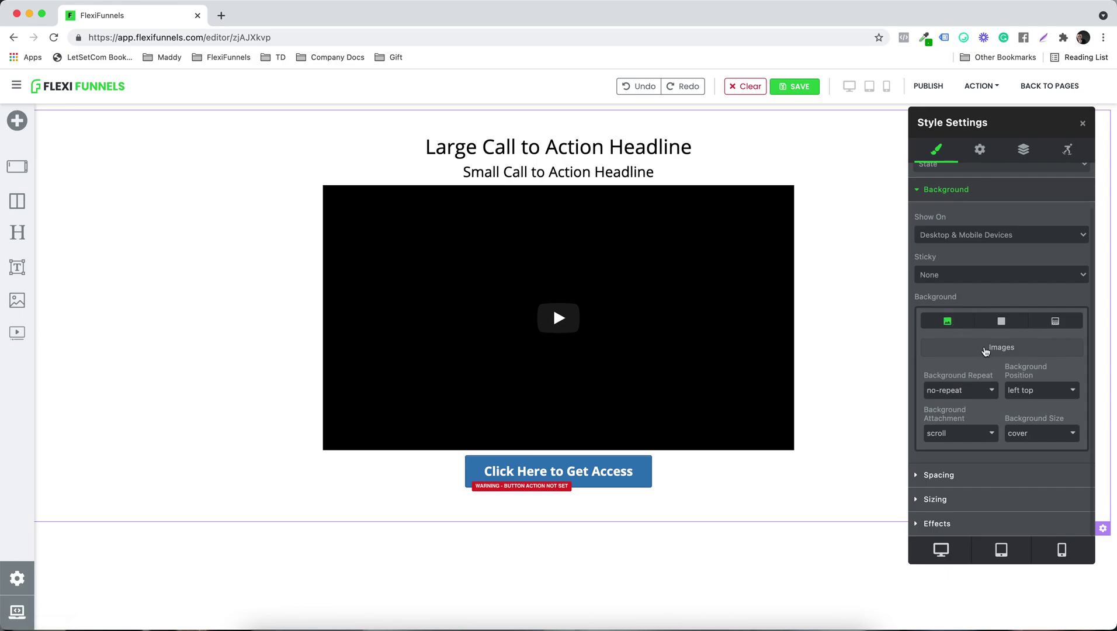
{"action": "left_click", "coordinate": [1006, 348]}
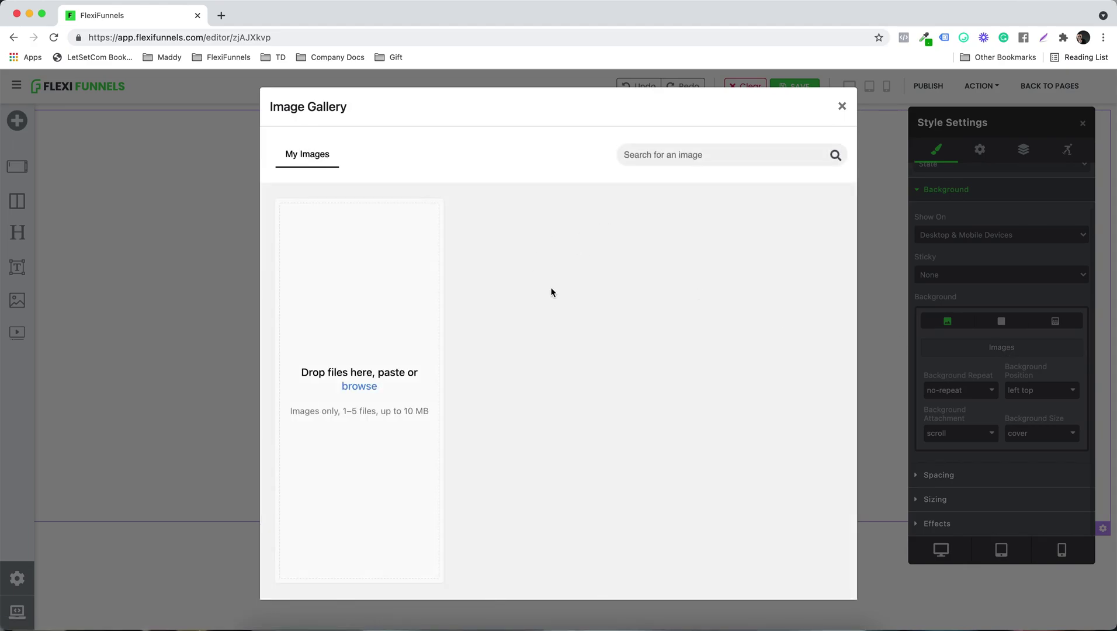
Upload the dark blue PNG from the Desktop and apply it as the section background
{"action": "left_click", "coordinate": [353, 386]}
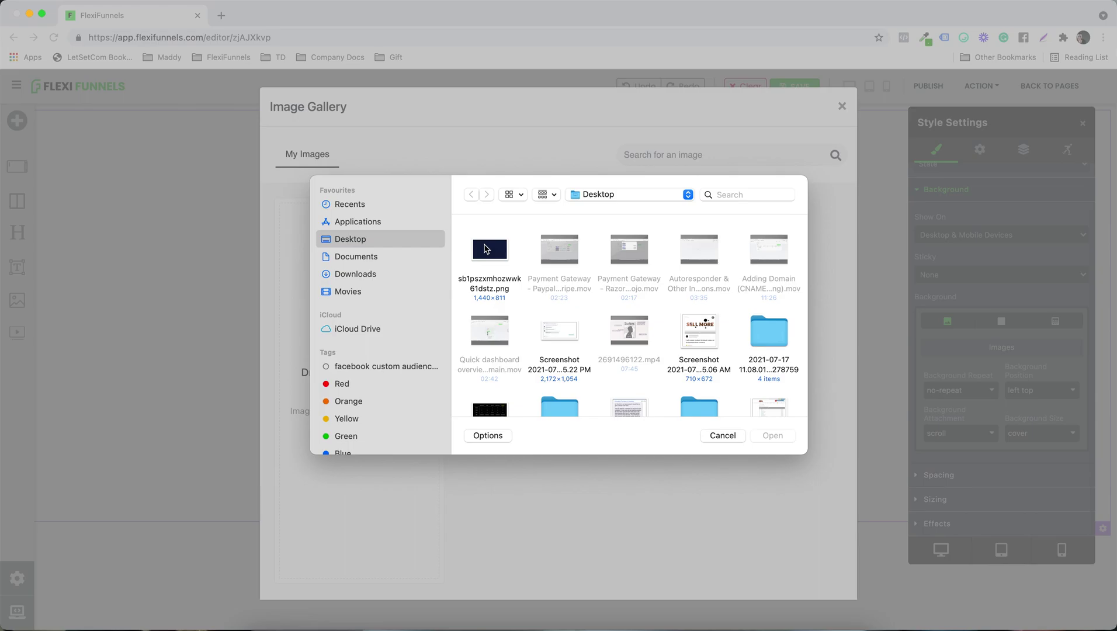
{"action": "double_click", "coordinate": [493, 255]}
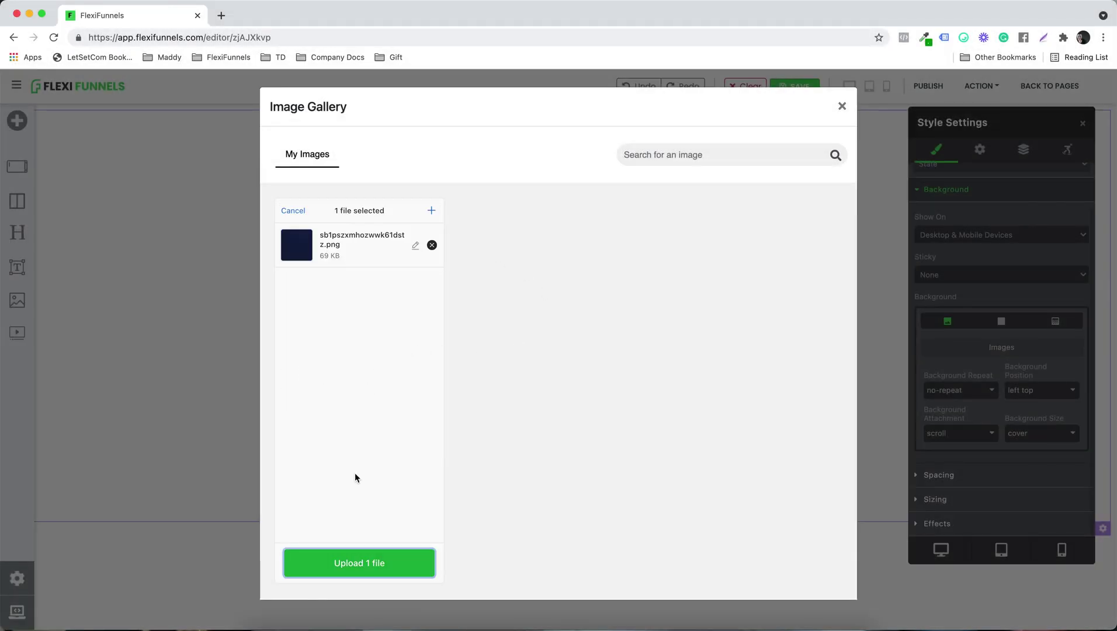
{"action": "left_click", "coordinate": [363, 565]}
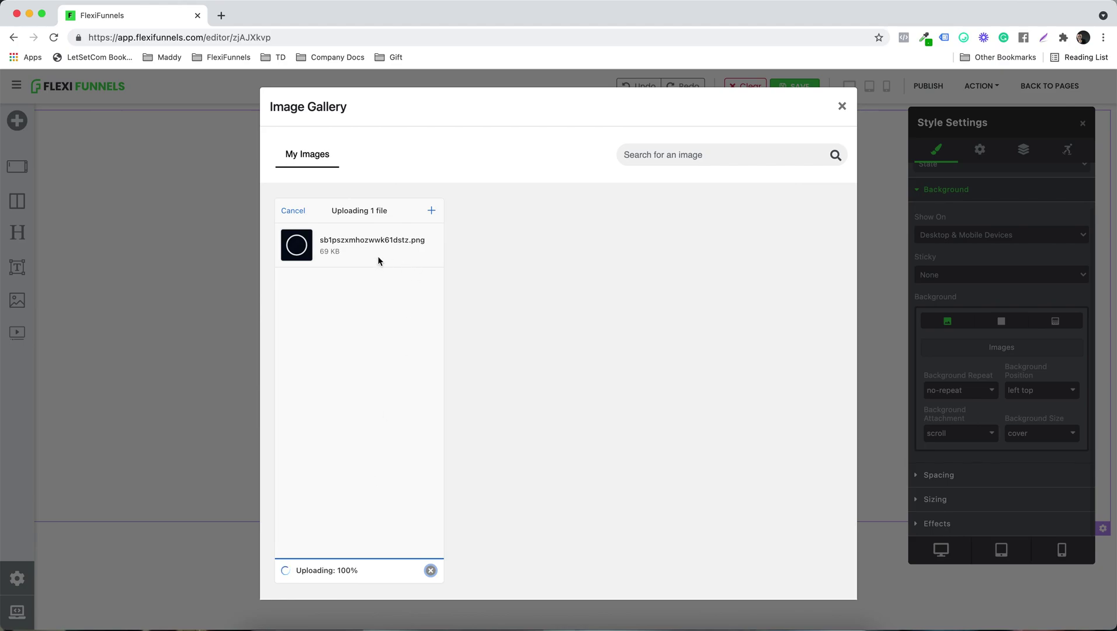
{"action": "mouse_move", "coordinate": [508, 236]}
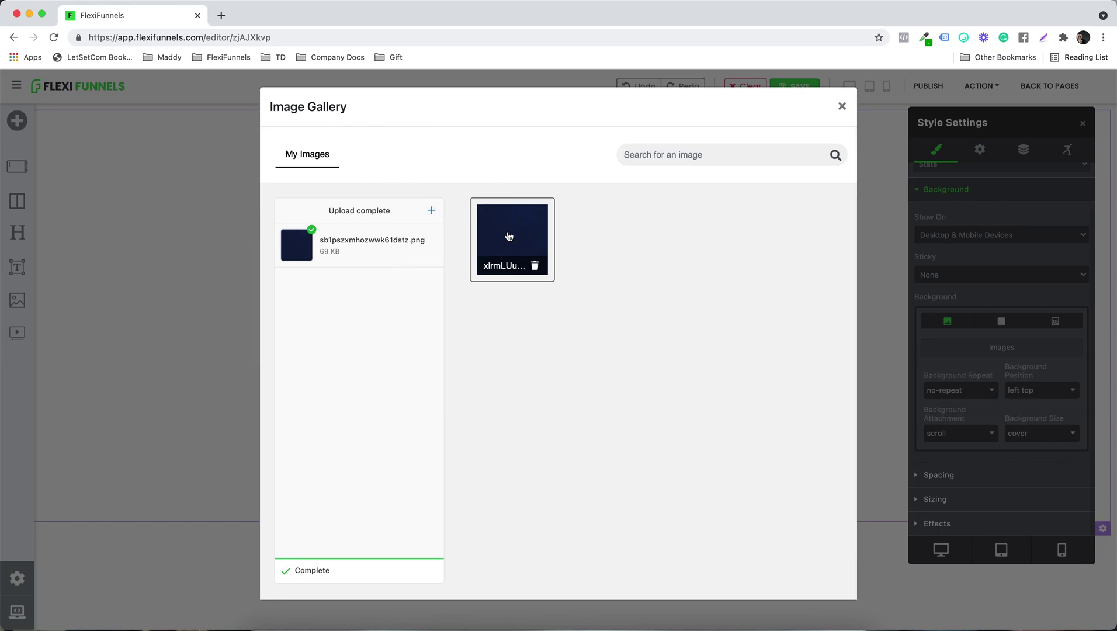
{"action": "left_click", "coordinate": [500, 241]}
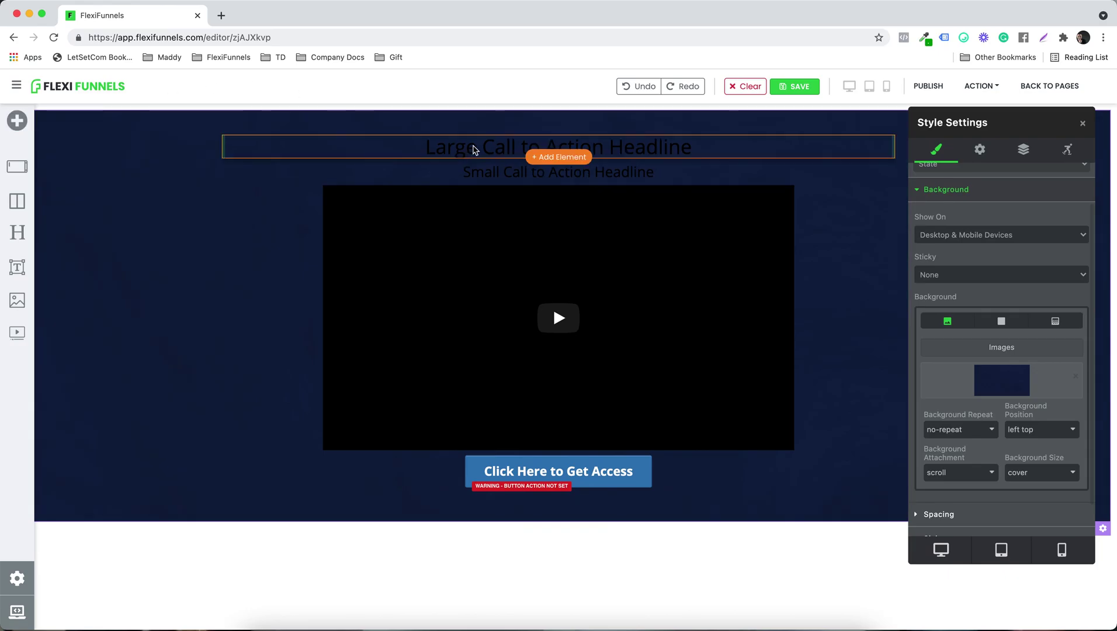
Select the large headline and show its text settings instead of background settings
{"action": "left_click", "coordinate": [476, 149]}
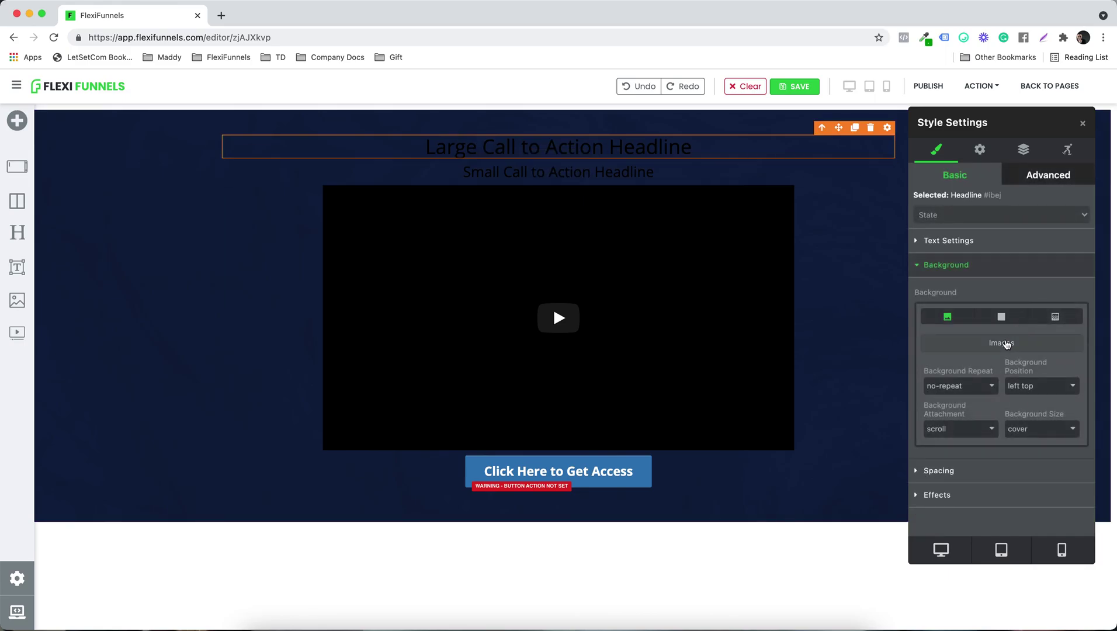
{"action": "left_click", "coordinate": [934, 266]}
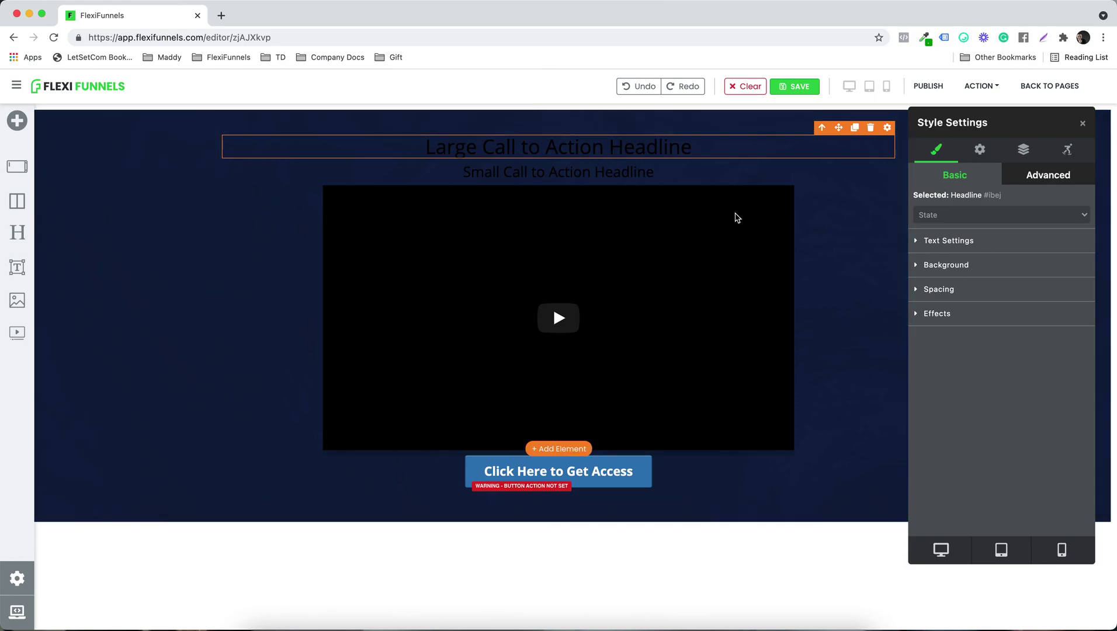
{"action": "left_click", "coordinate": [957, 245]}
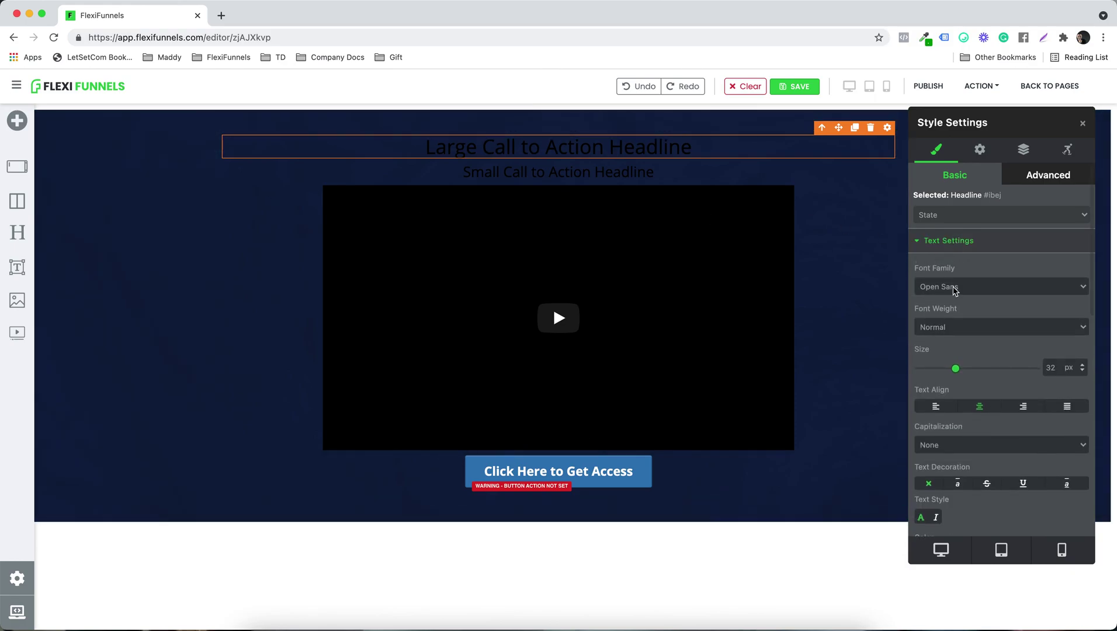
Style the large headline at 49 px, bold weight and yellow colour (#ffeb3b)
{"action": "scroll", "coordinate": [946, 292], "scroll_direction": "down", "scroll_amount": 4}
{"action": "left_click", "coordinate": [972, 456]}
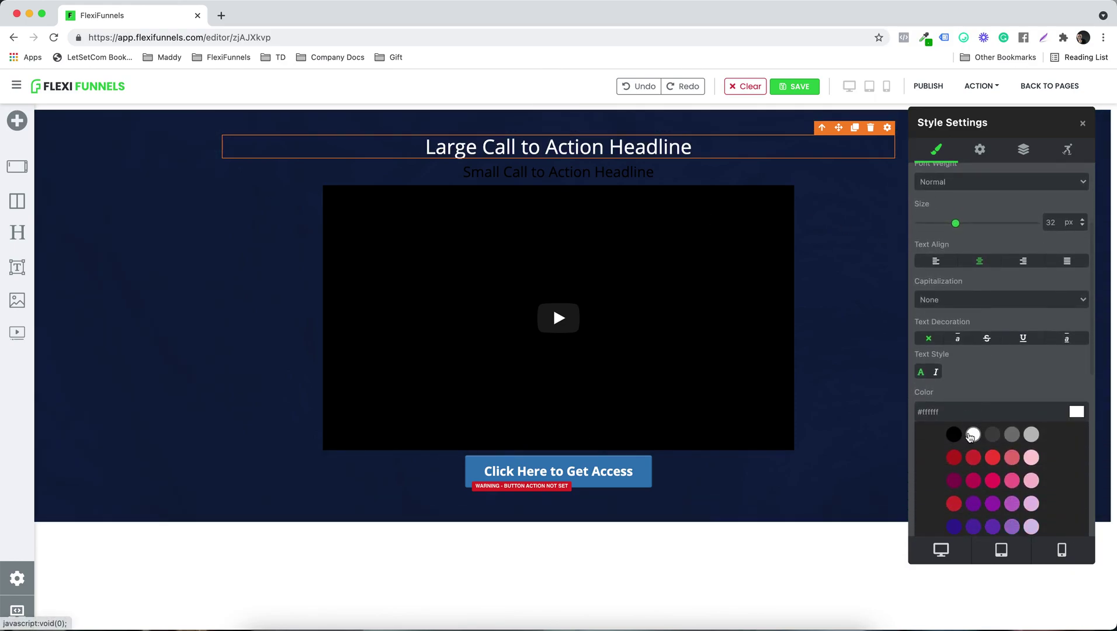
{"action": "scroll", "coordinate": [976, 323], "scroll_direction": "up", "scroll_amount": 2}
{"action": "left_click_drag", "start_coordinate": [959, 323], "coordinate": [977, 324]}
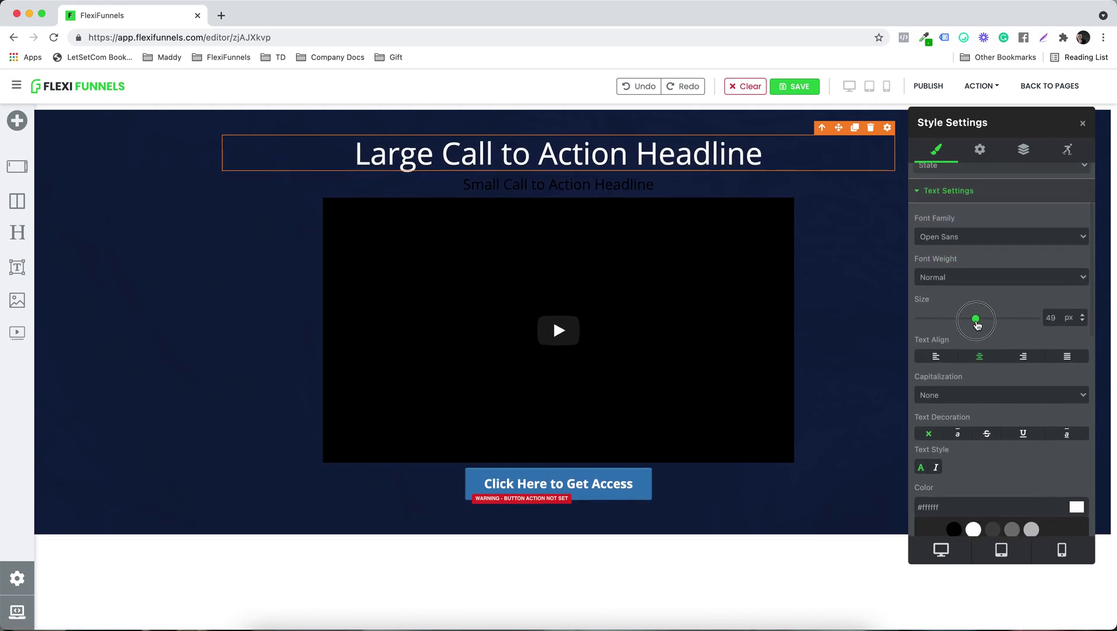
{"action": "scroll", "coordinate": [977, 325], "scroll_direction": "down", "scroll_amount": 1}
{"action": "left_click", "coordinate": [958, 257]}
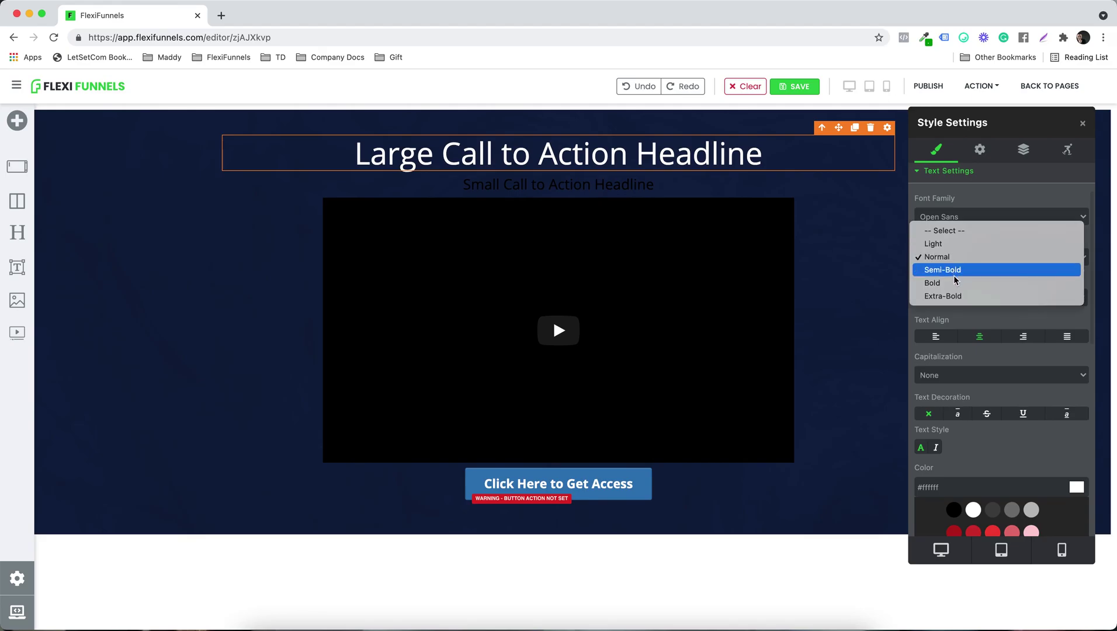
{"action": "left_click", "coordinate": [956, 283]}
{"action": "scroll", "coordinate": [970, 322], "scroll_direction": "down", "scroll_amount": 5}
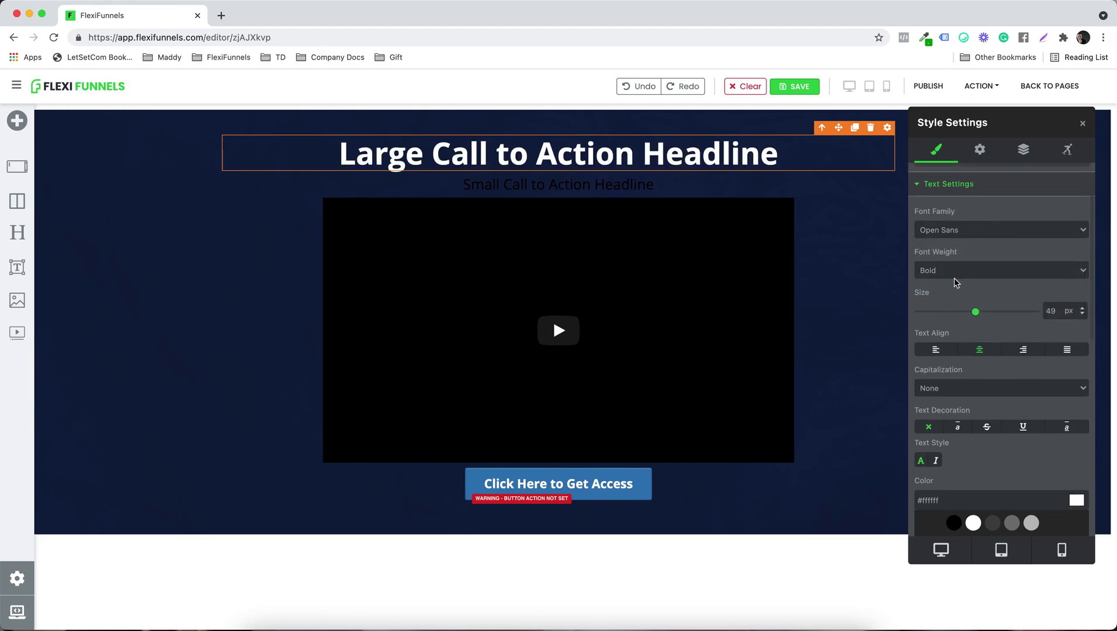
{"action": "scroll", "coordinate": [971, 402], "scroll_direction": "down", "scroll_amount": 6}
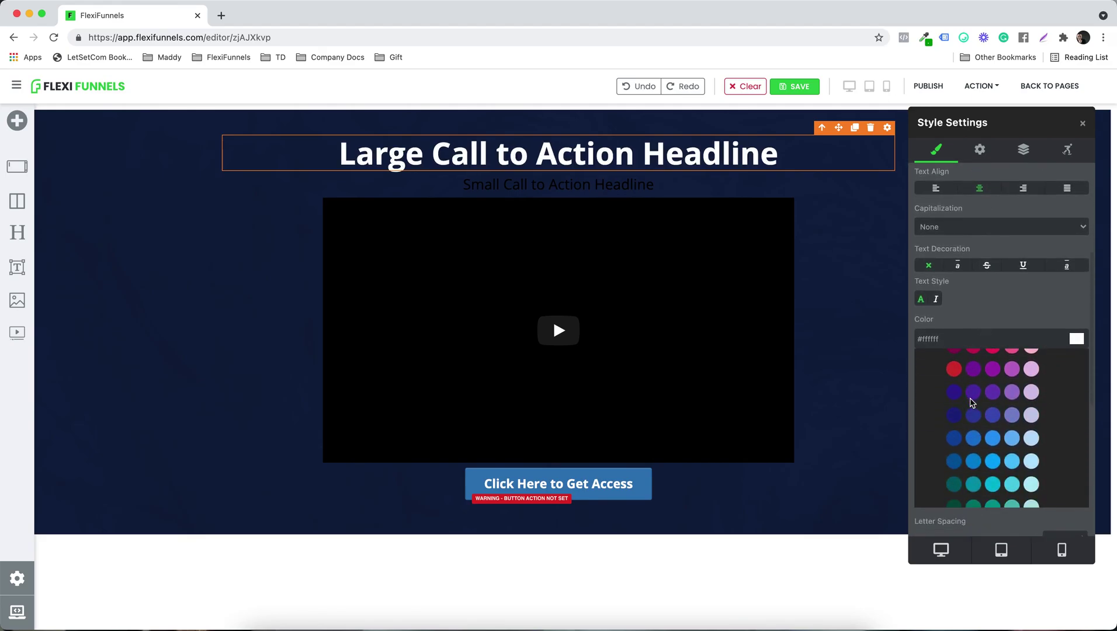
{"action": "left_click", "coordinate": [993, 461]}
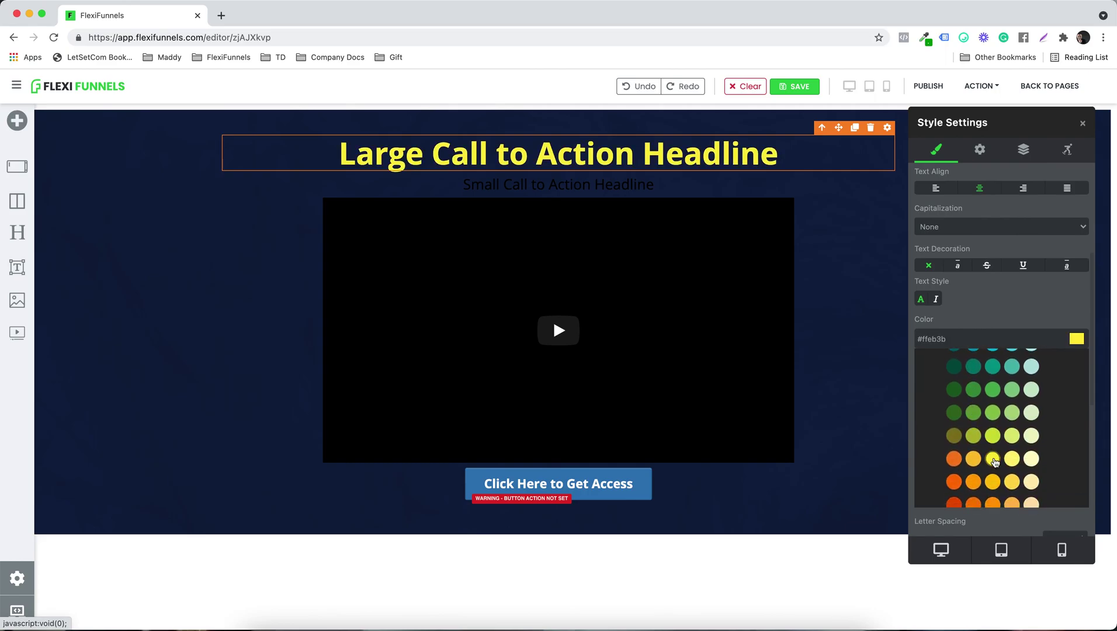
{"action": "left_click", "coordinate": [616, 188]}
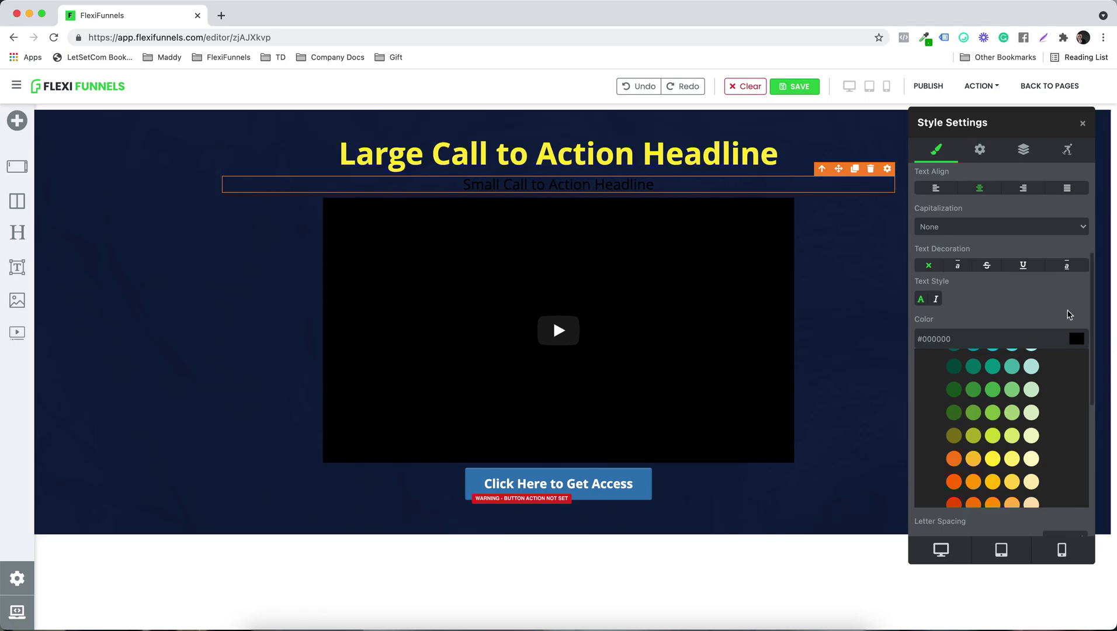
Colour the sub-headline white and close the style settings
{"action": "scroll", "coordinate": [1017, 381], "scroll_direction": "up", "scroll_amount": 5}
{"action": "left_click", "coordinate": [973, 354]}
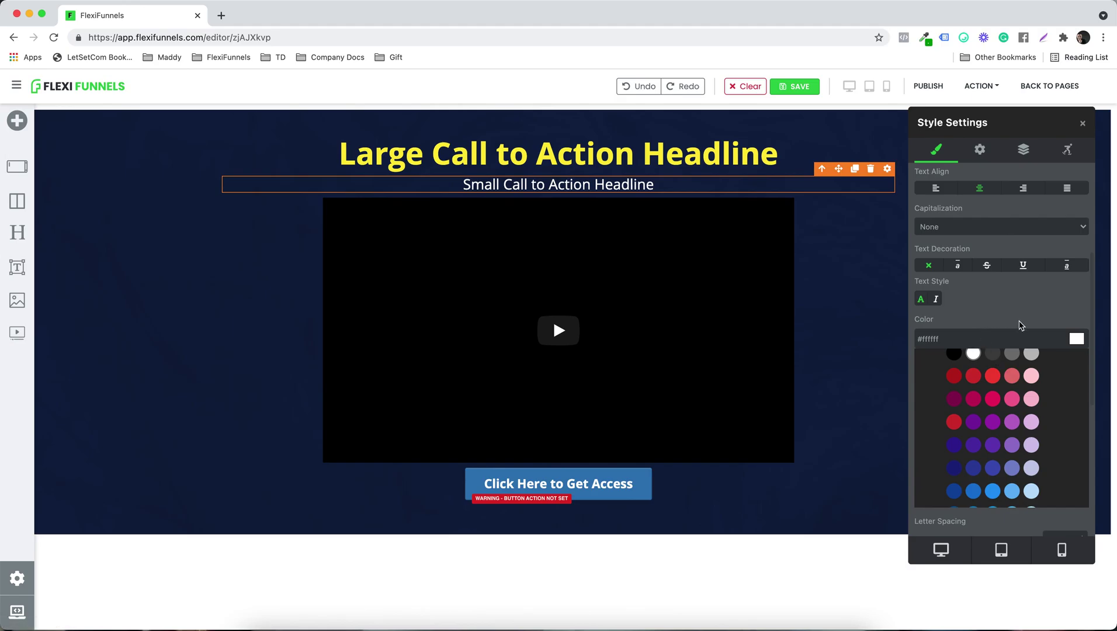
{"action": "scroll", "coordinate": [1031, 330], "scroll_direction": "down", "scroll_amount": 3}
{"action": "scroll", "coordinate": [1005, 380], "scroll_direction": "up", "scroll_amount": 4}
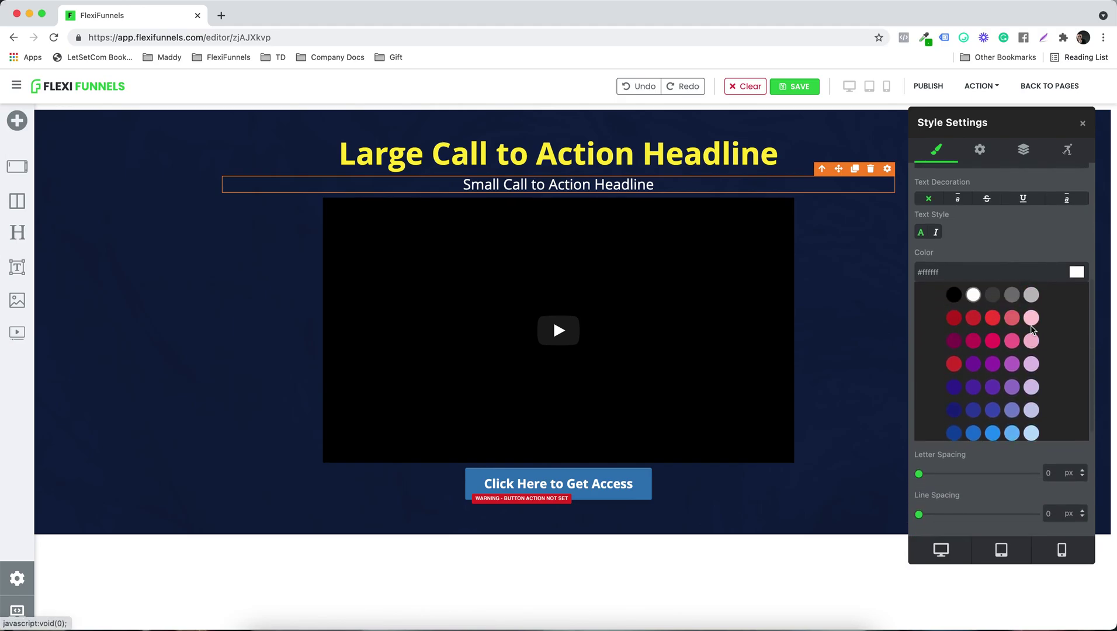
{"action": "scroll", "coordinate": [995, 400], "scroll_direction": "down", "scroll_amount": 5}
{"action": "scroll", "coordinate": [996, 319], "scroll_direction": "up", "scroll_amount": 10}
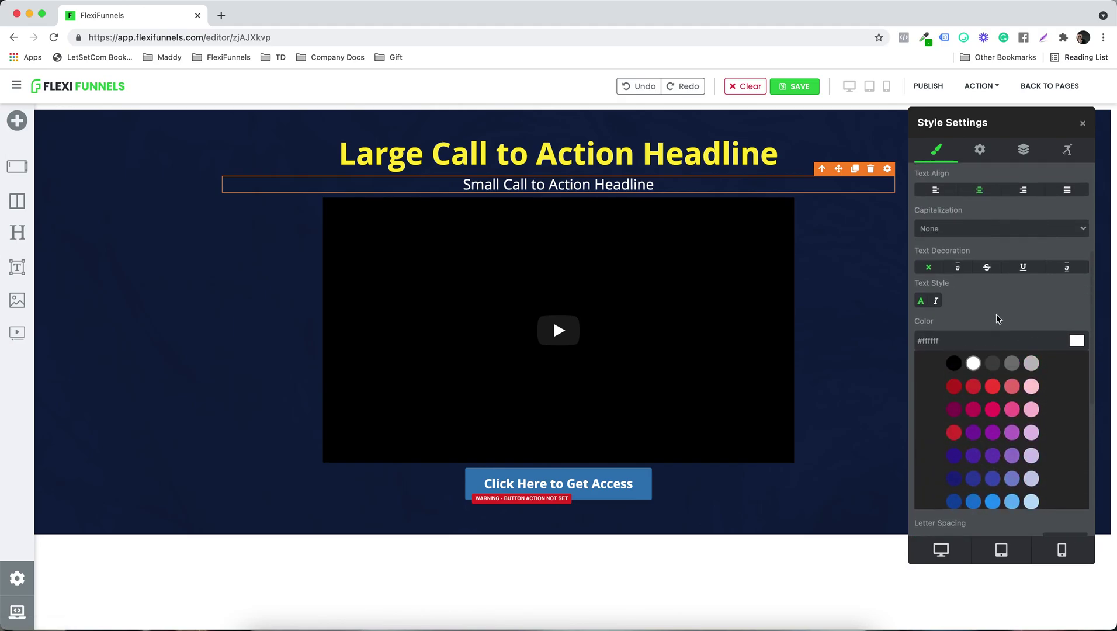
{"action": "scroll", "coordinate": [998, 319], "scroll_direction": "up", "scroll_amount": 2}
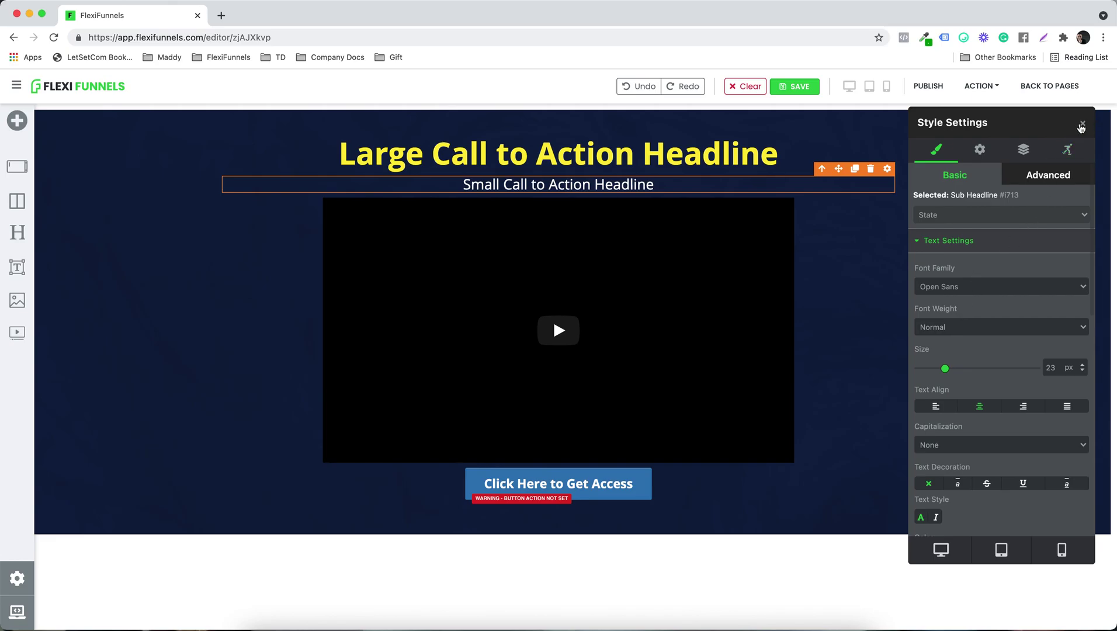
{"action": "left_click", "coordinate": [1083, 125]}
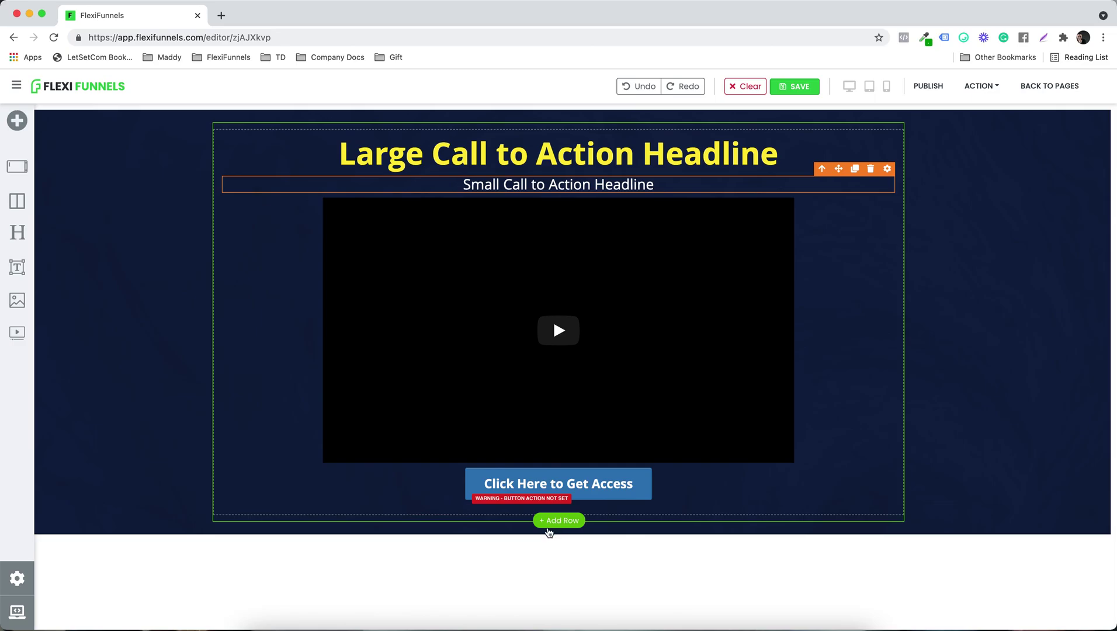
Insert an empty section below the hero with a single-column row, and dismiss the battery notice
{"action": "left_click", "coordinate": [571, 539]}
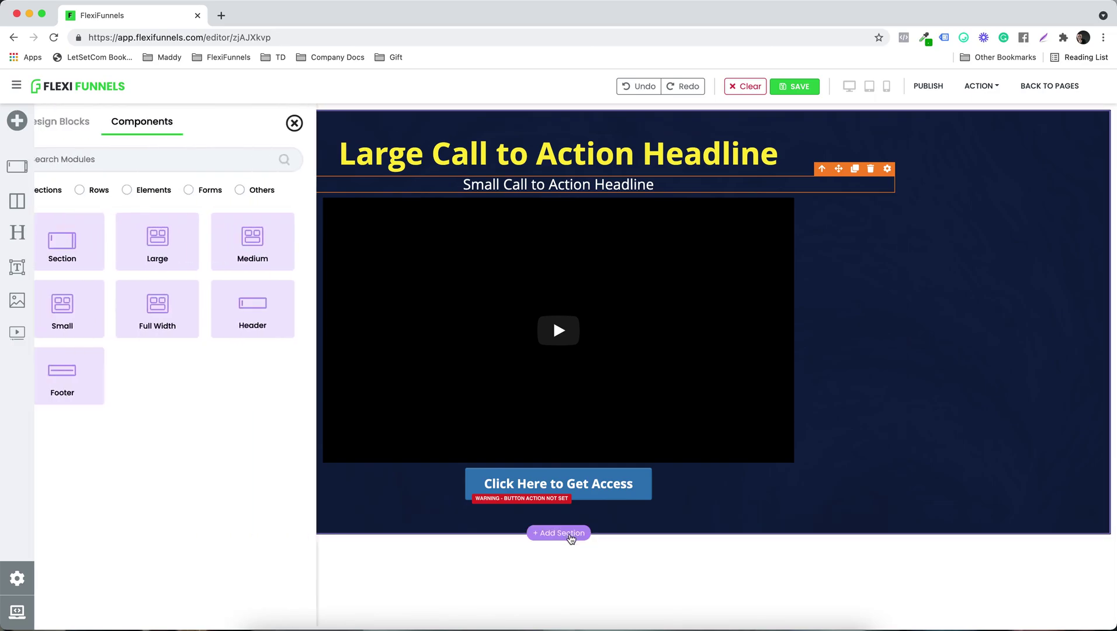
{"action": "left_click", "coordinate": [87, 240]}
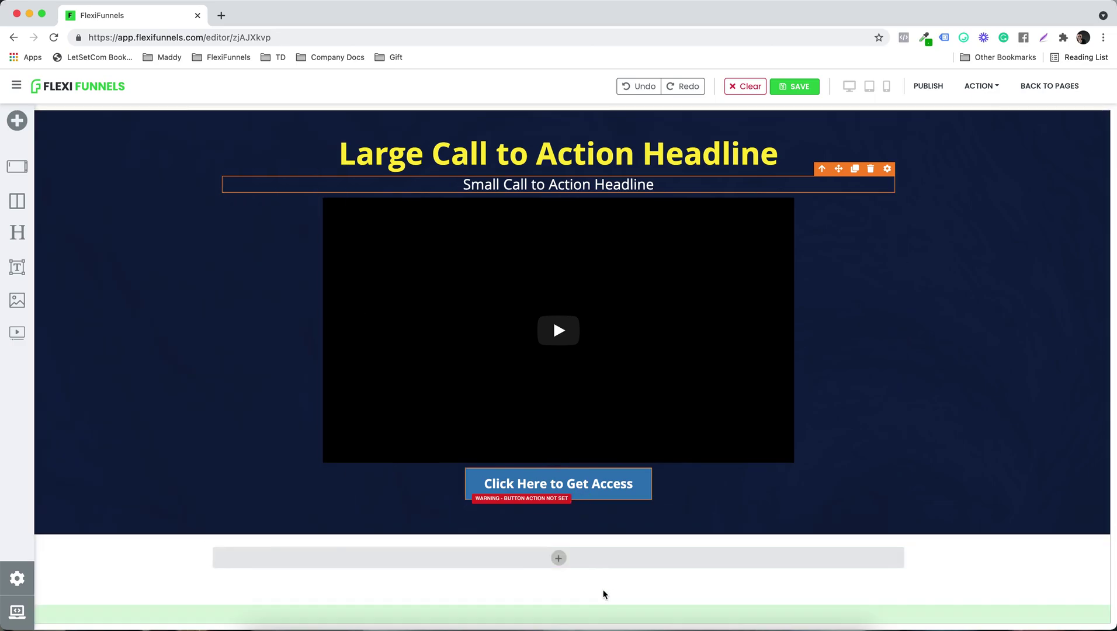
{"action": "left_click", "coordinate": [575, 562]}
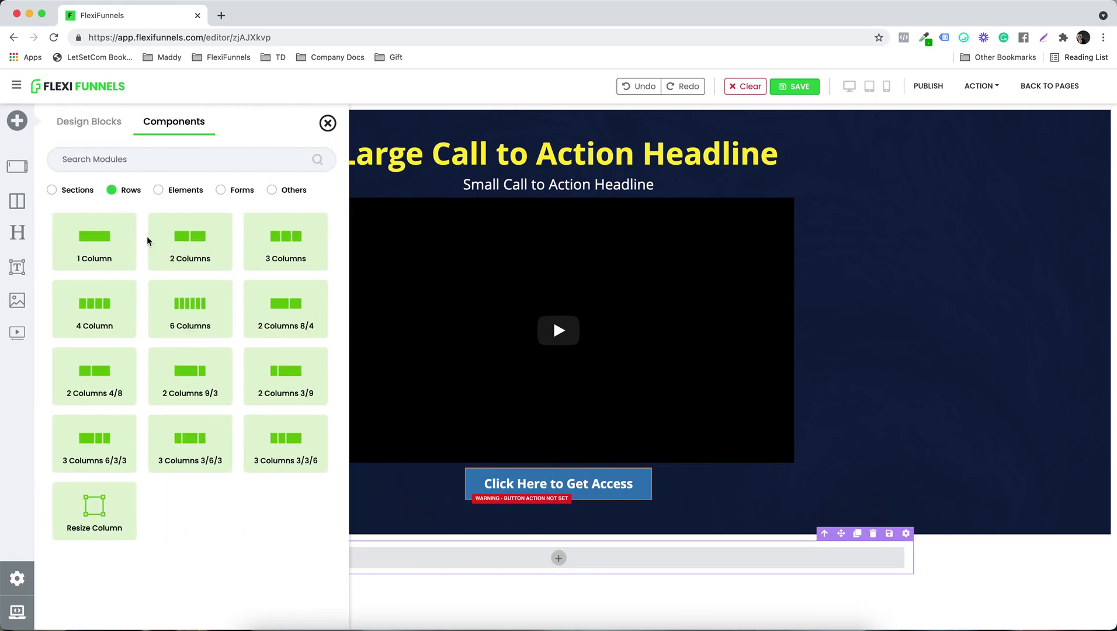
{"action": "left_click", "coordinate": [95, 244]}
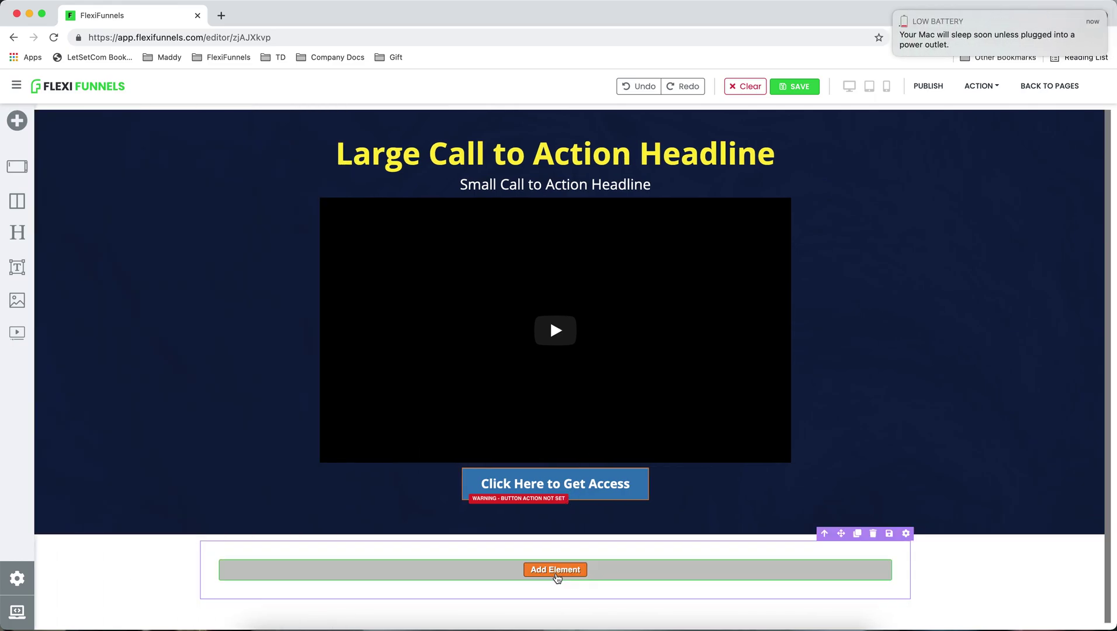
{"action": "left_click", "coordinate": [555, 570]}
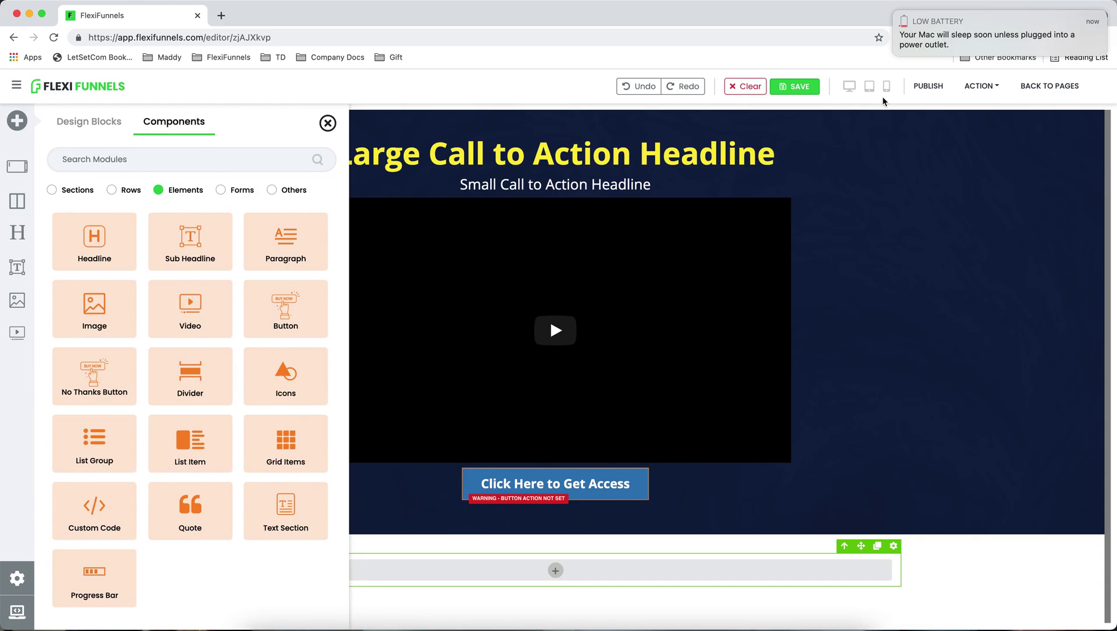
{"action": "left_click", "coordinate": [895, 13]}
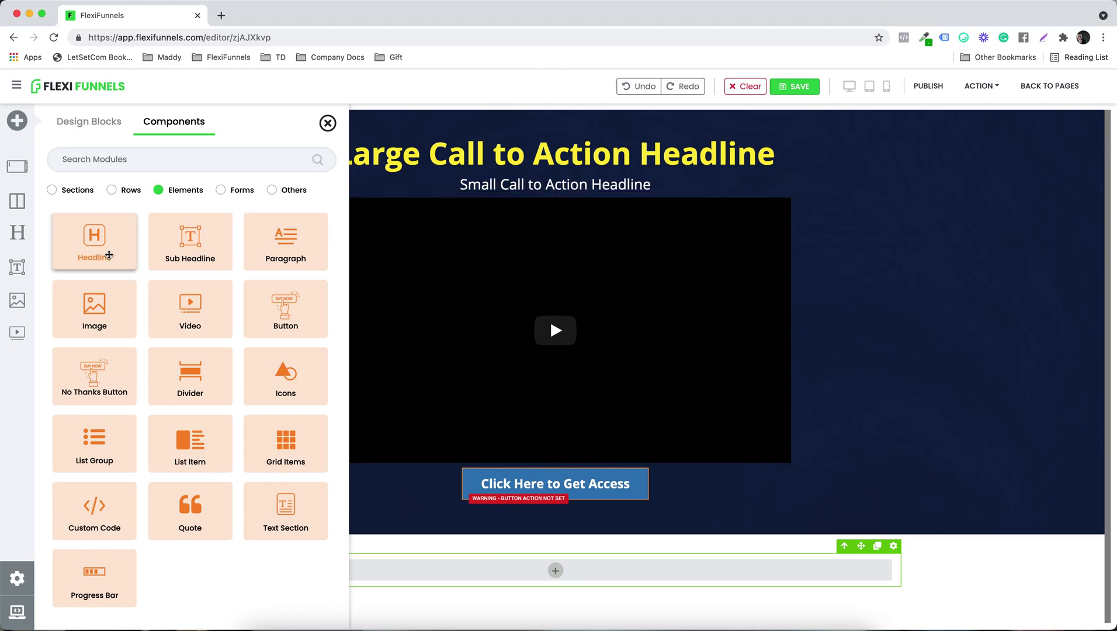
Place a 'Large Call to Action Headline' and a lorem ipsum paragraph in the new row
{"action": "left_click_drag", "start_coordinate": [108, 255], "coordinate": [559, 585]}
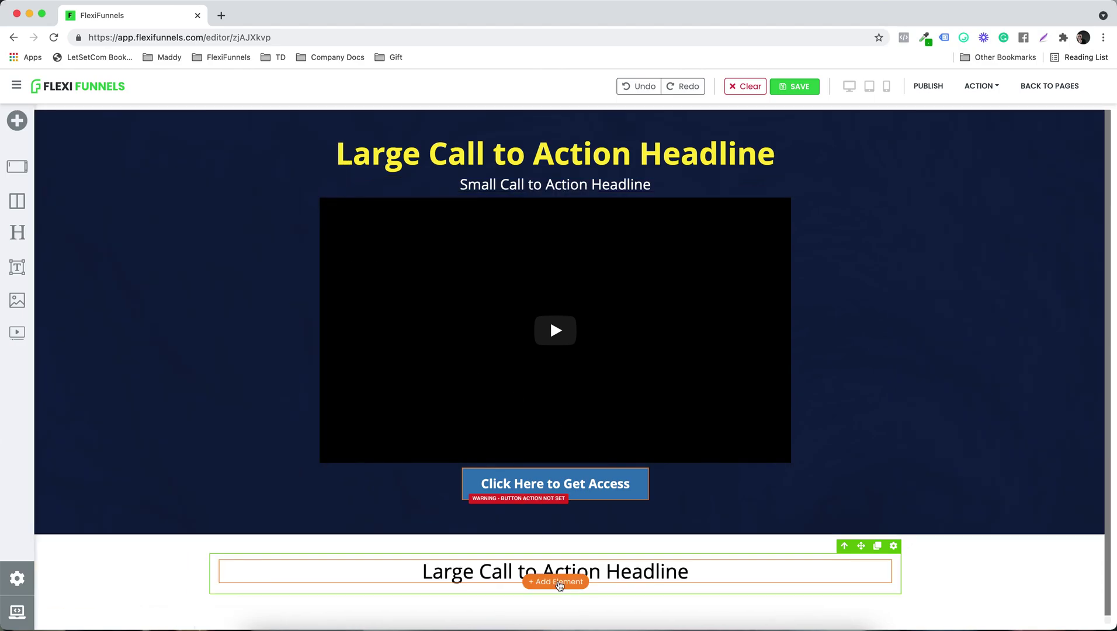
{"action": "left_click", "coordinate": [560, 582]}
{"action": "left_click", "coordinate": [270, 239]}
{"action": "scroll", "coordinate": [499, 608], "scroll_direction": "down", "scroll_amount": 1}
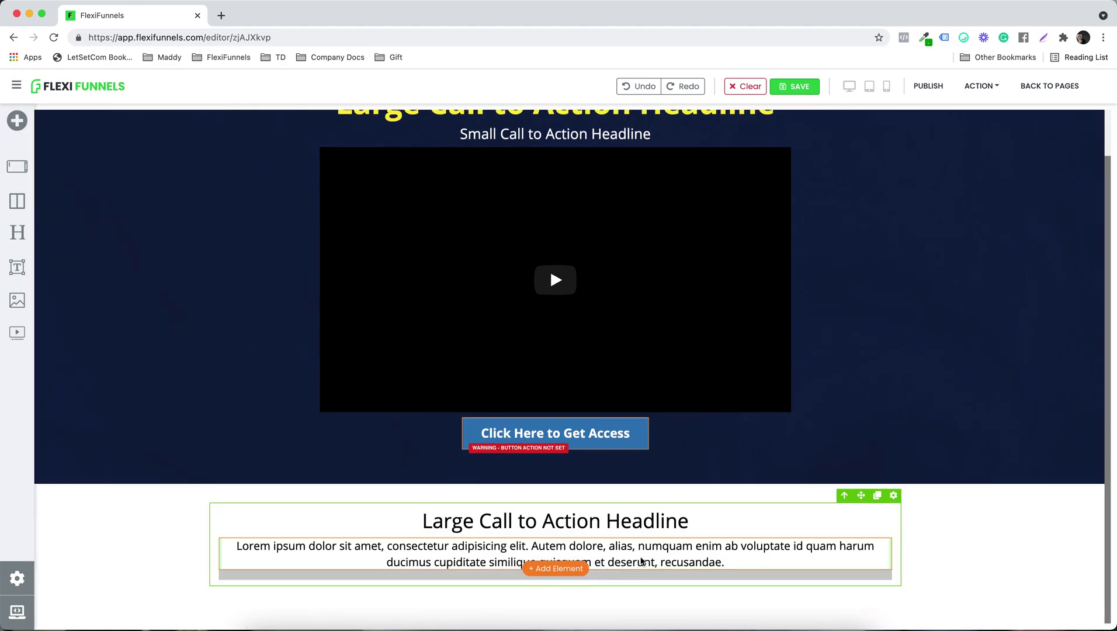
Add an image placeholder and a divider line beneath the paragraph
{"action": "left_click", "coordinate": [571, 572]}
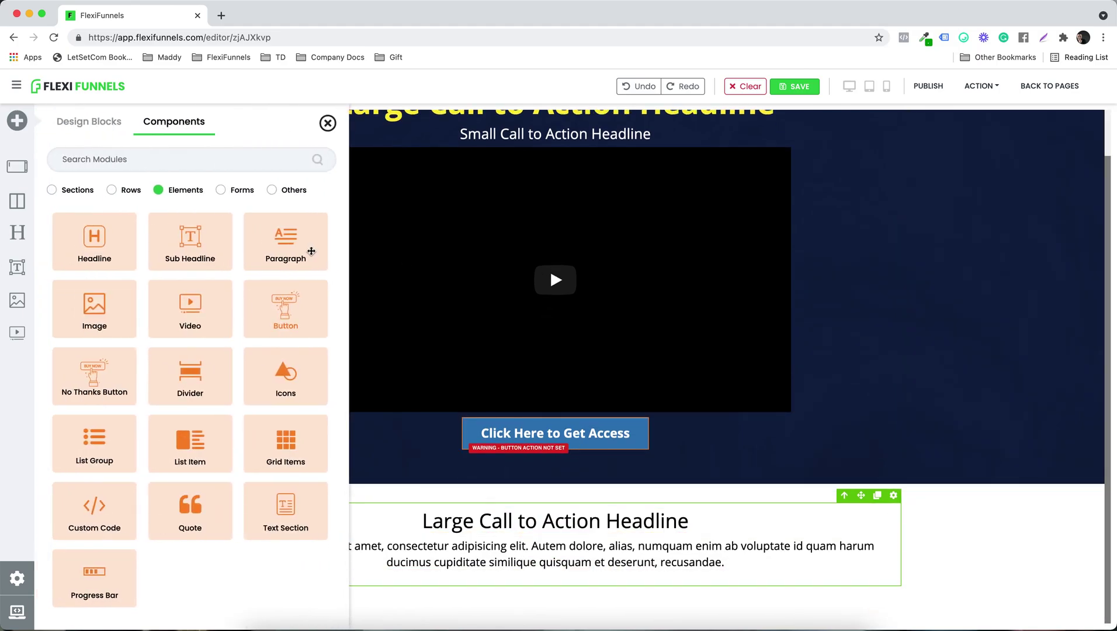
{"action": "left_click", "coordinate": [101, 303]}
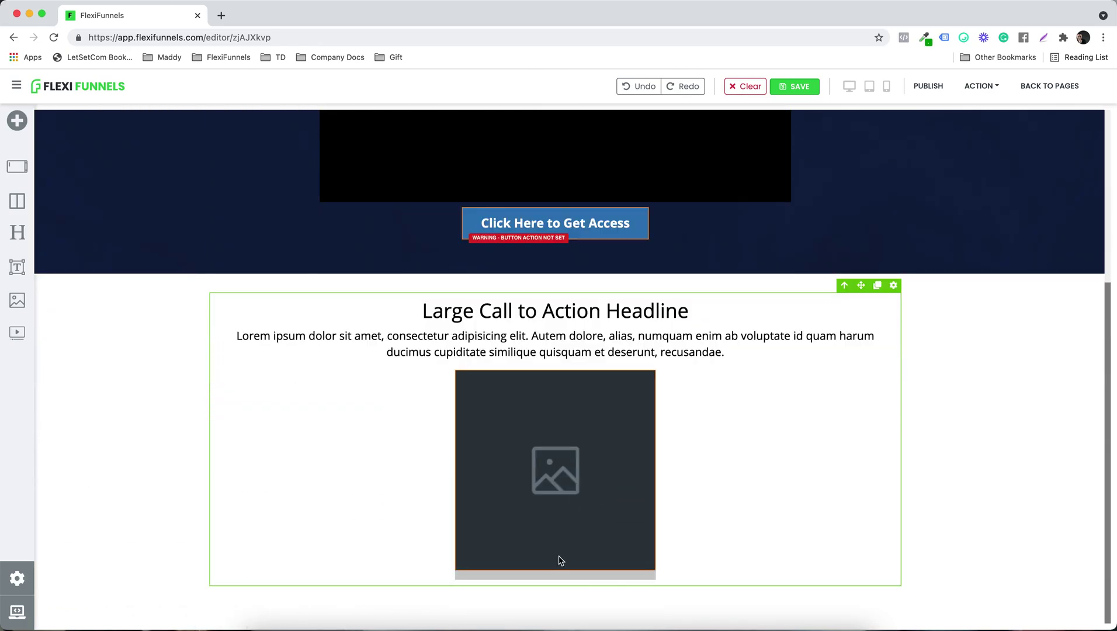
{"action": "left_click", "coordinate": [562, 570]}
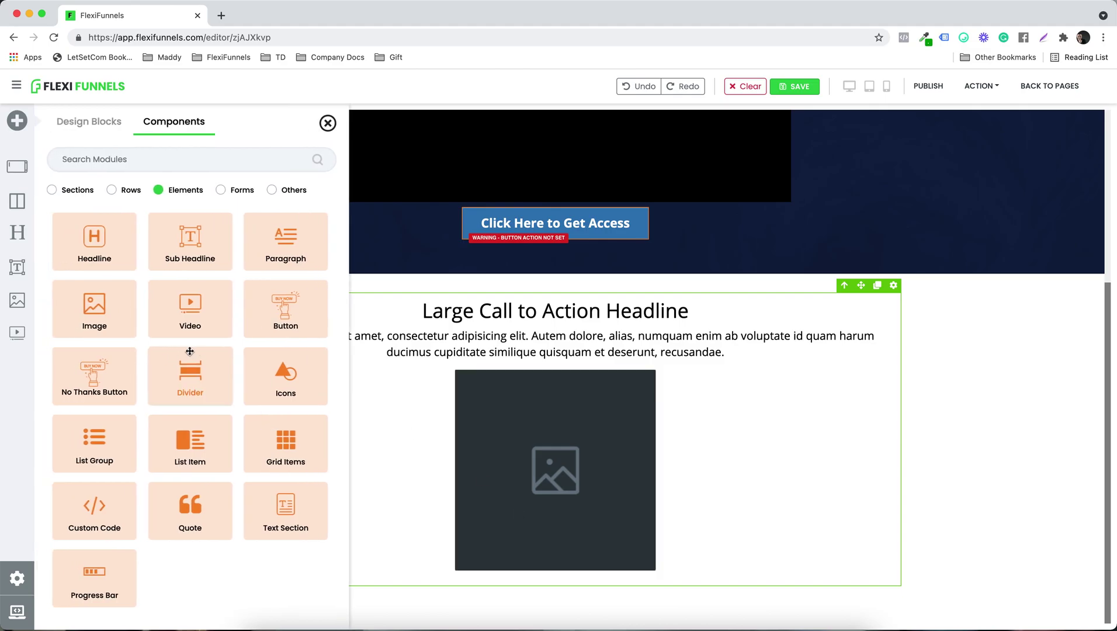
{"action": "left_click", "coordinate": [195, 374]}
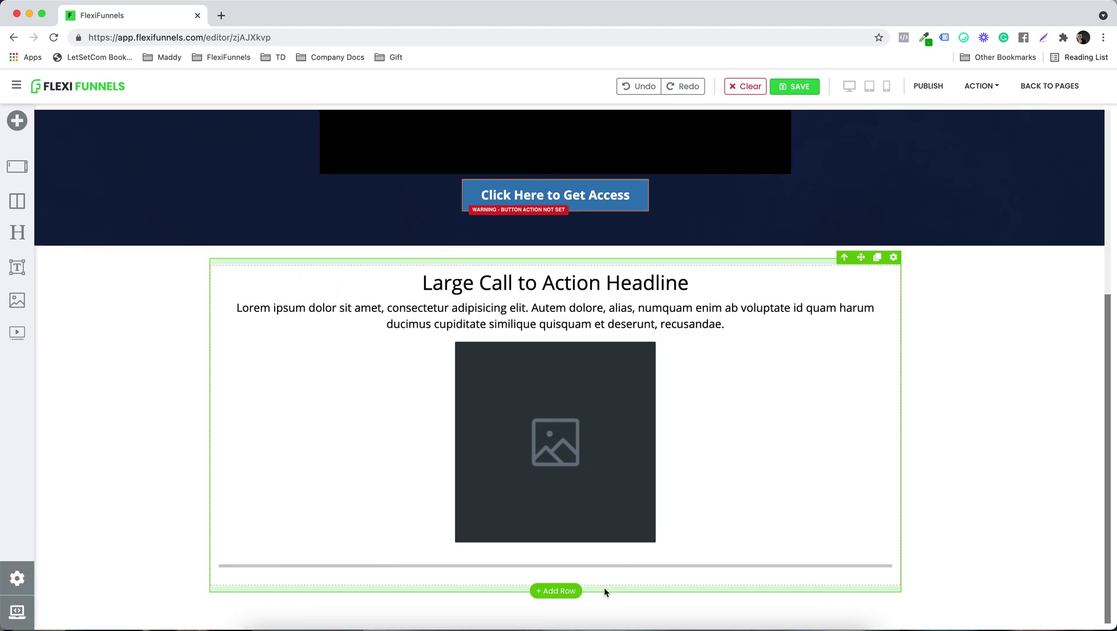
{"action": "left_click", "coordinate": [573, 567]}
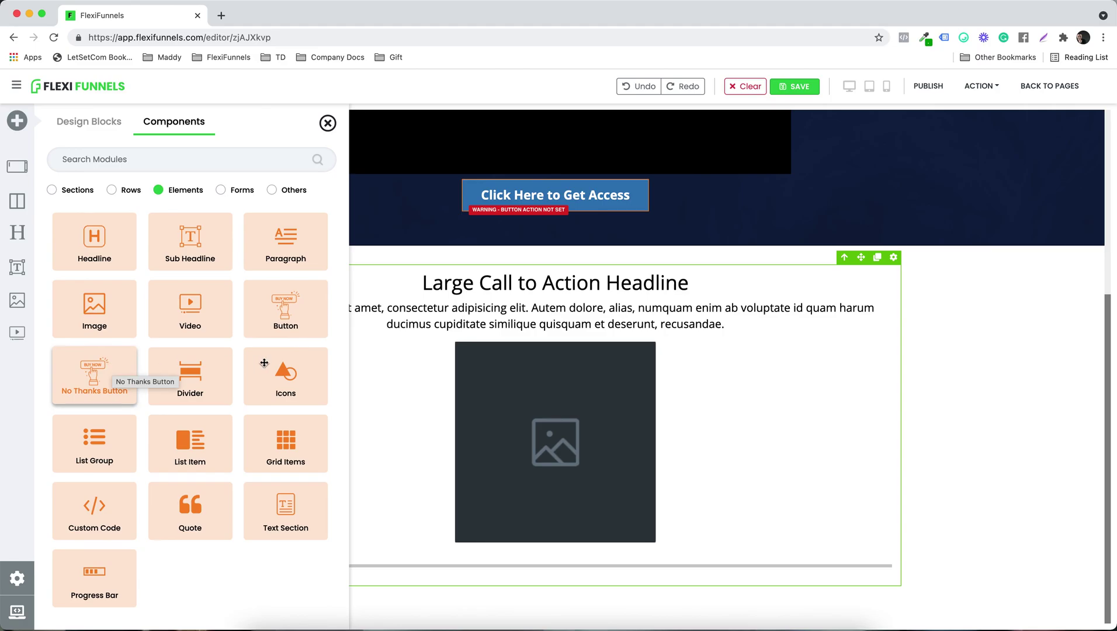
Add a person icon and a three-item bullet list below the divider
{"action": "left_click", "coordinate": [299, 363]}
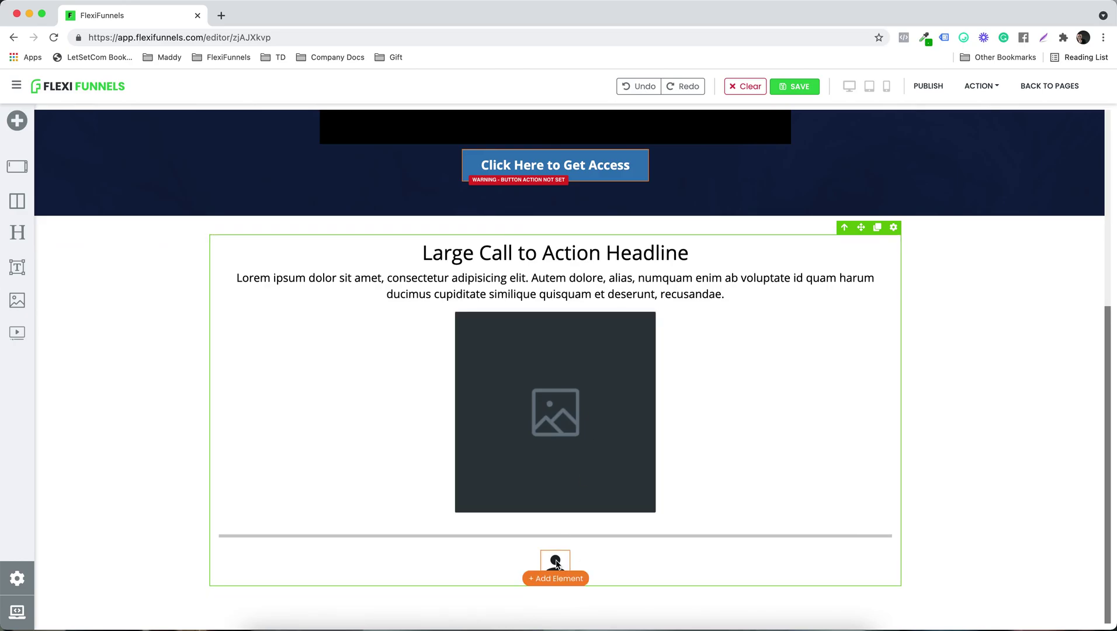
{"action": "left_click", "coordinate": [554, 562]}
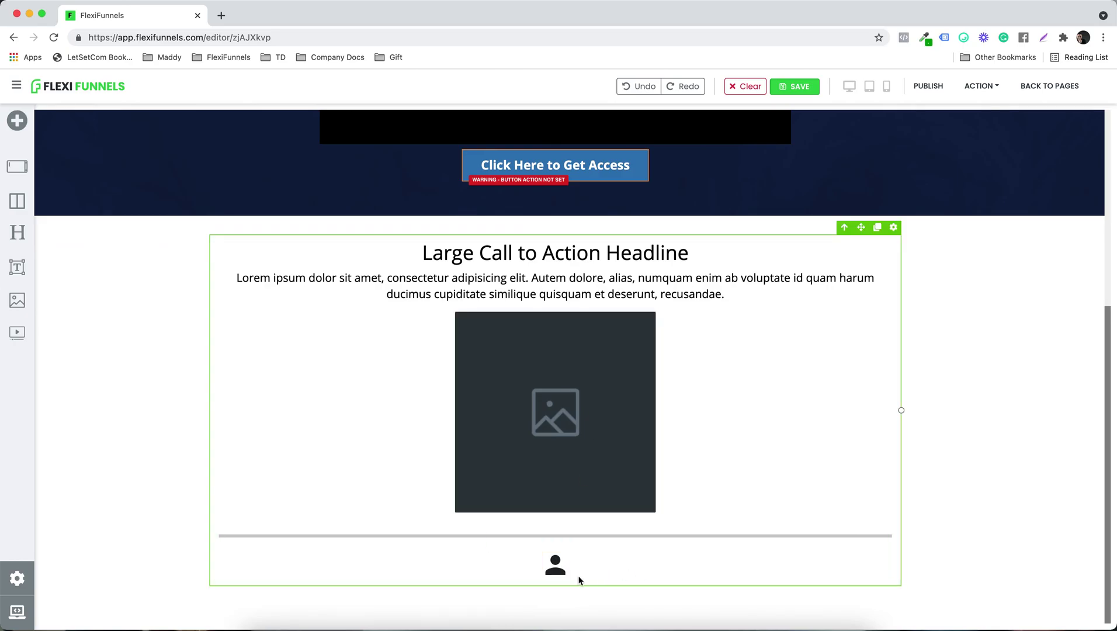
{"action": "left_click", "coordinate": [557, 579]}
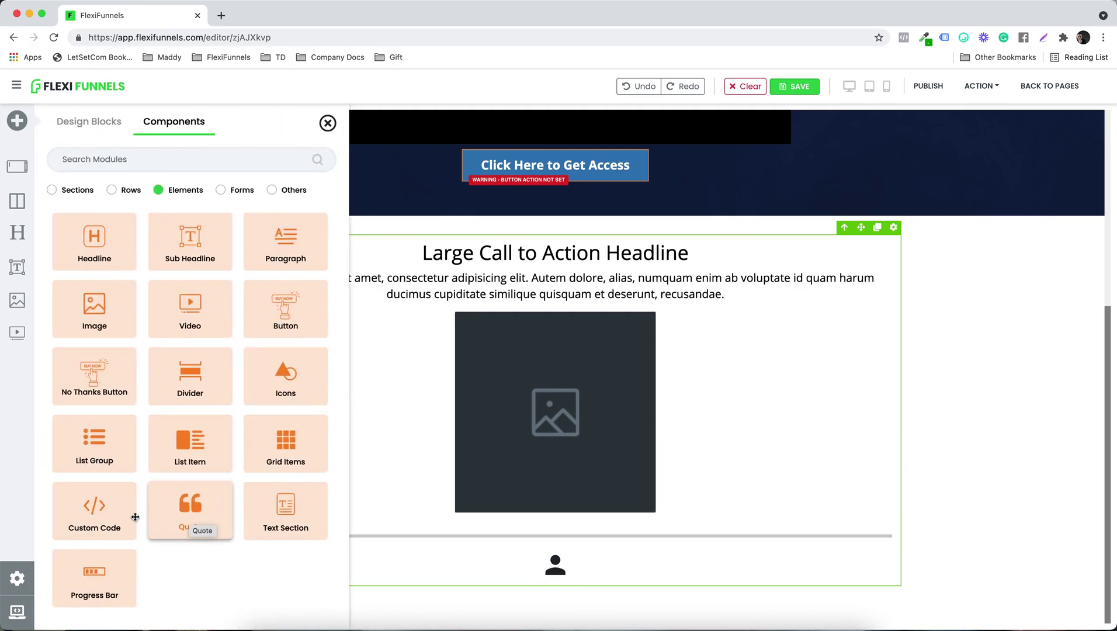
{"action": "left_click", "coordinate": [93, 448]}
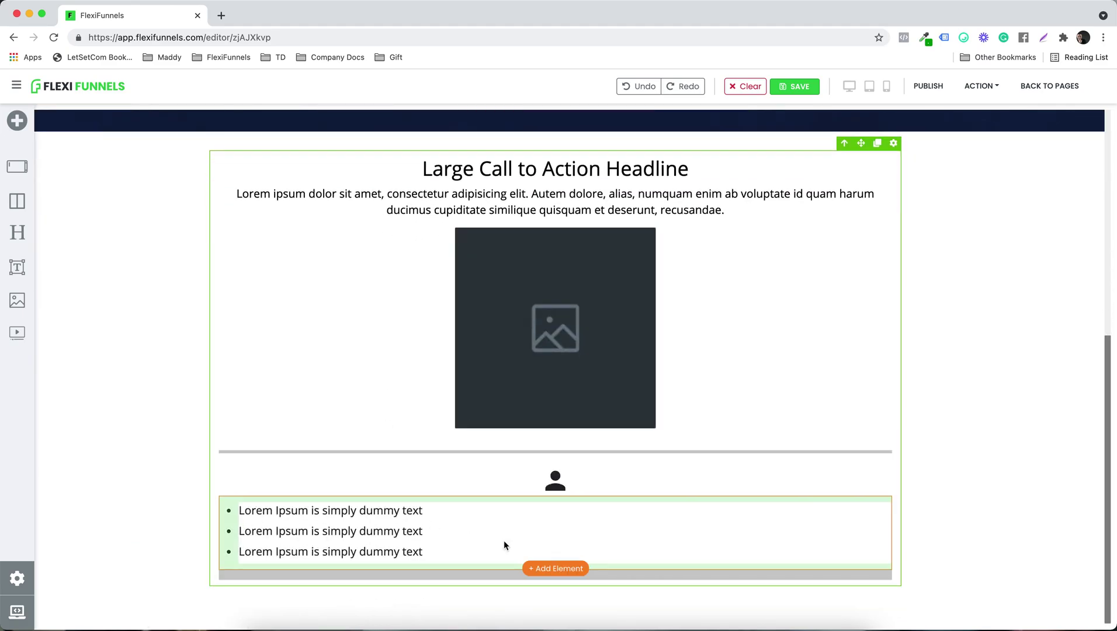
Add a progress bar and an italic quote under the bullet list
{"action": "left_click", "coordinate": [567, 571]}
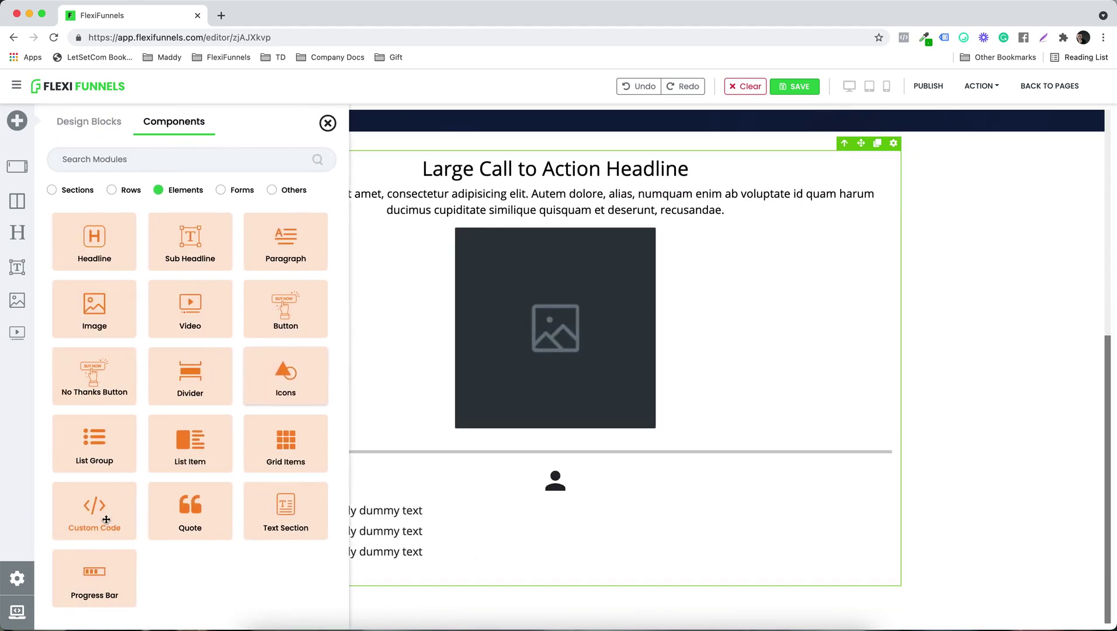
{"action": "left_click", "coordinate": [97, 587]}
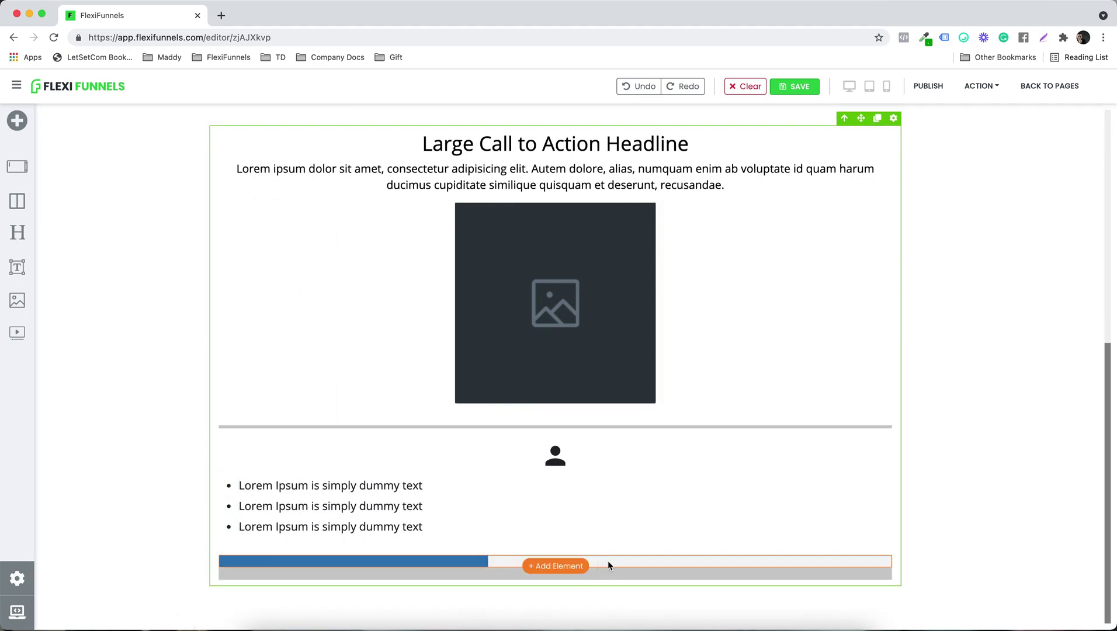
{"action": "left_click", "coordinate": [558, 567]}
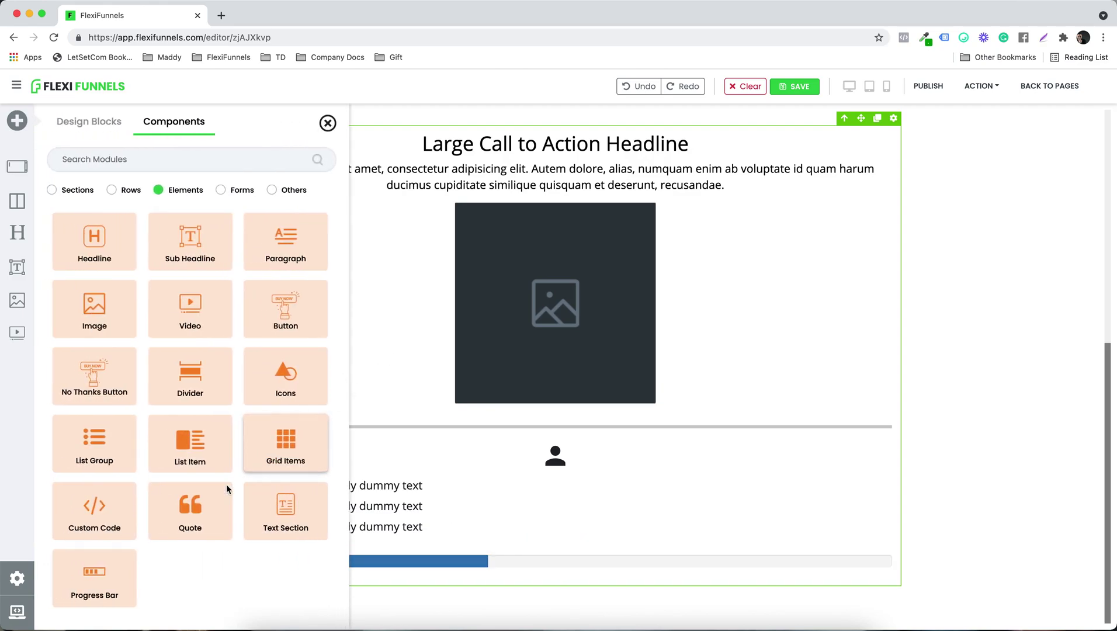
{"action": "left_click", "coordinate": [176, 503]}
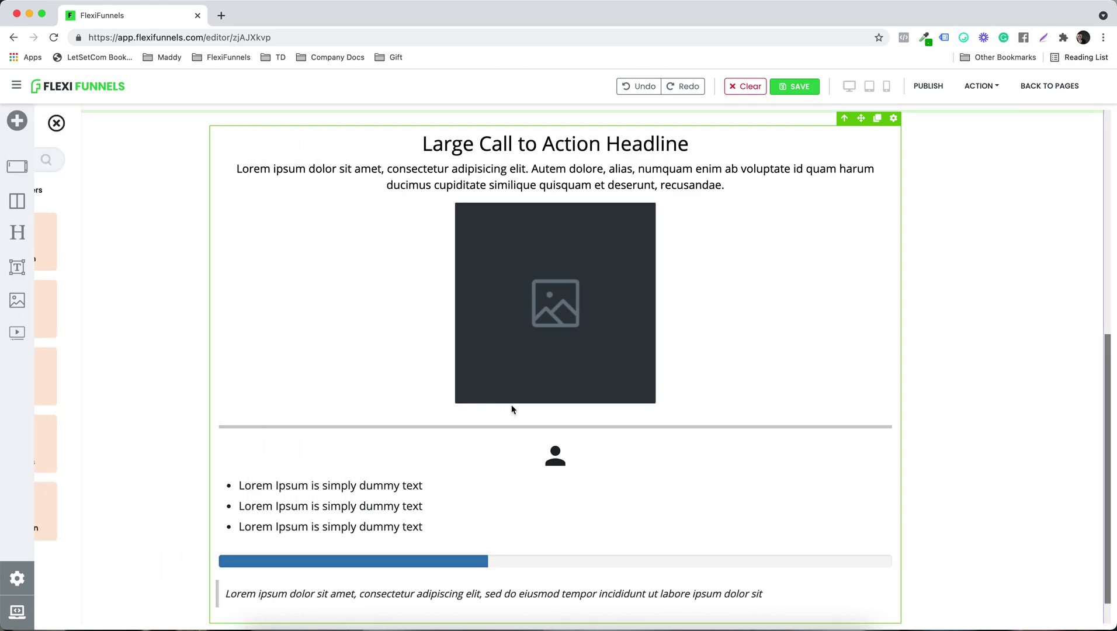
{"action": "scroll", "coordinate": [511, 404], "scroll_direction": "down", "scroll_amount": 1}
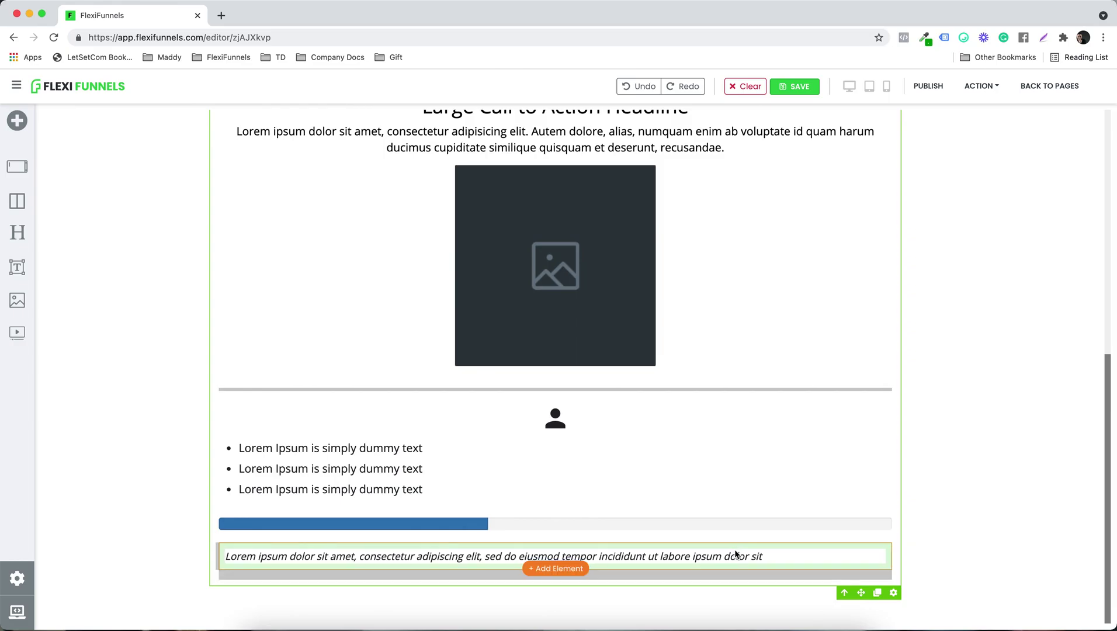
{"action": "left_click", "coordinate": [557, 571]}
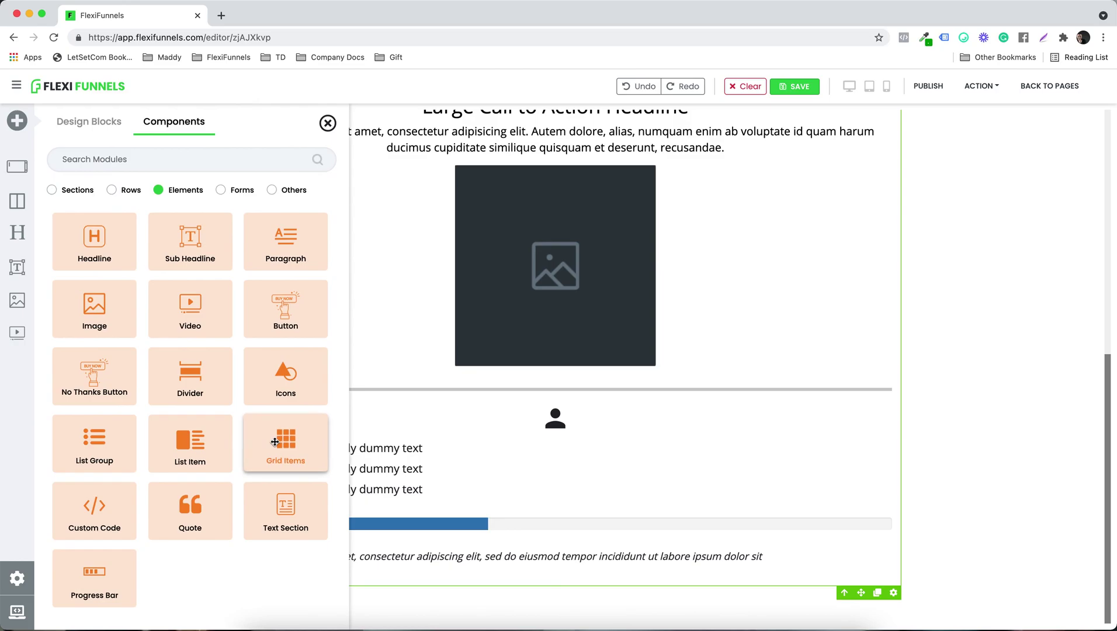
{"action": "left_click_drag", "start_coordinate": [392, 445], "coordinate": [343, 117]}
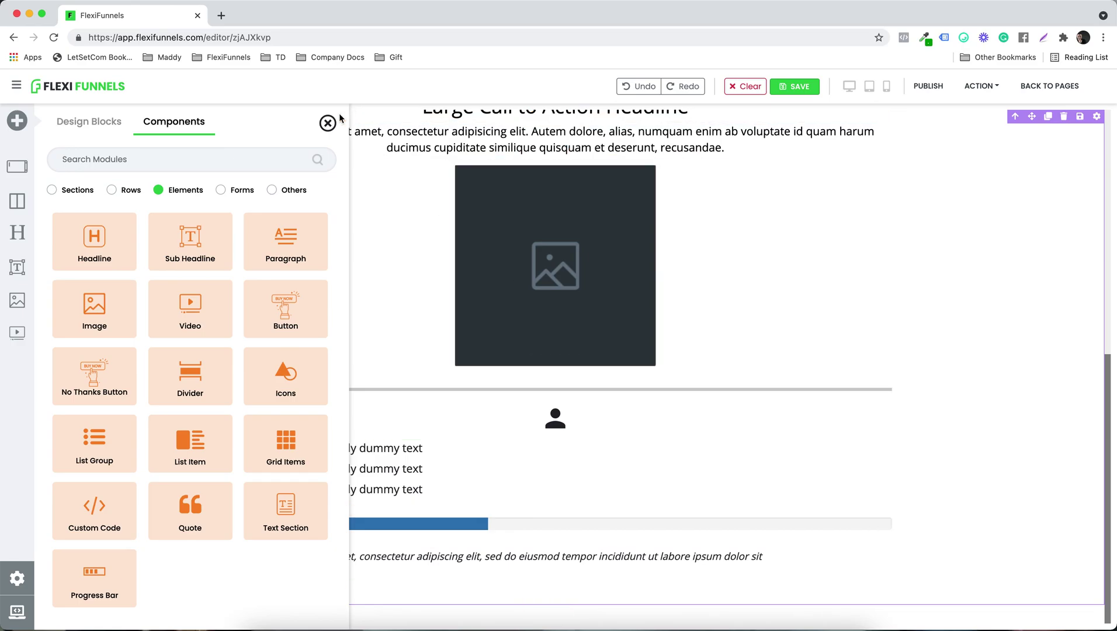
Add a two-column row below the quote with an image placeholder in each column
{"action": "left_click", "coordinate": [327, 122]}
{"action": "left_click", "coordinate": [562, 591]}
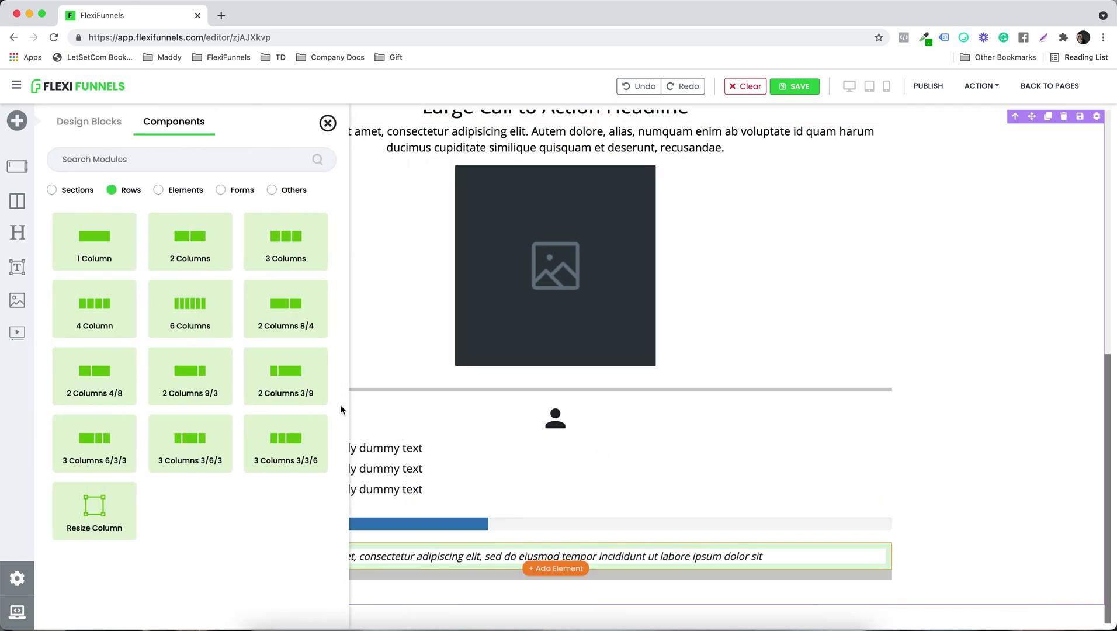
{"action": "left_click", "coordinate": [208, 249]}
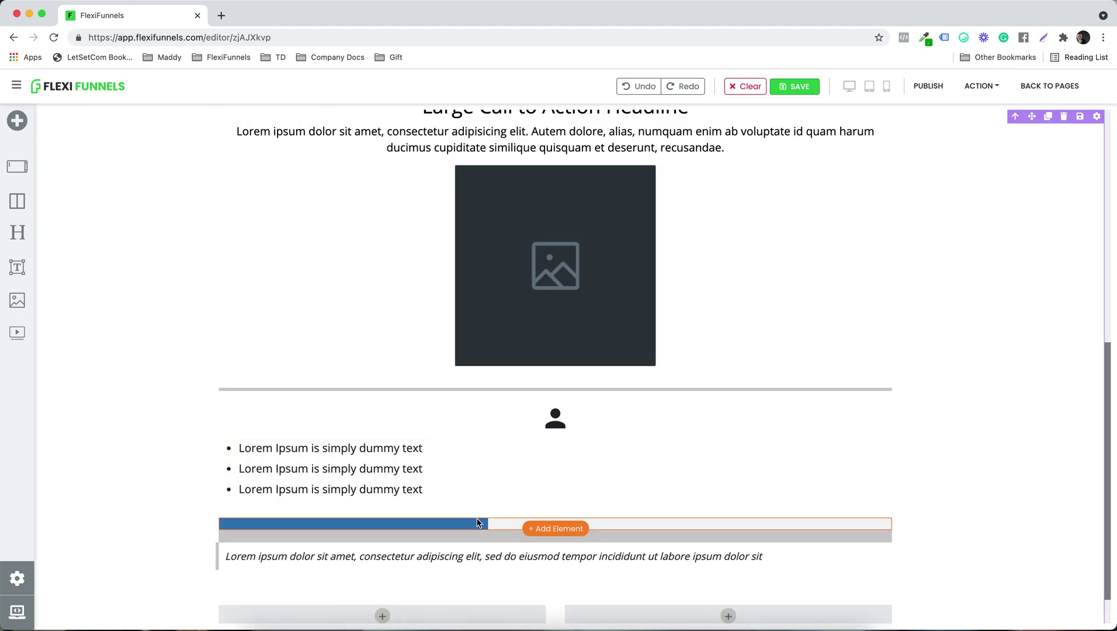
{"action": "scroll", "coordinate": [478, 523], "scroll_direction": "down", "scroll_amount": 1}
{"action": "left_click", "coordinate": [382, 569]}
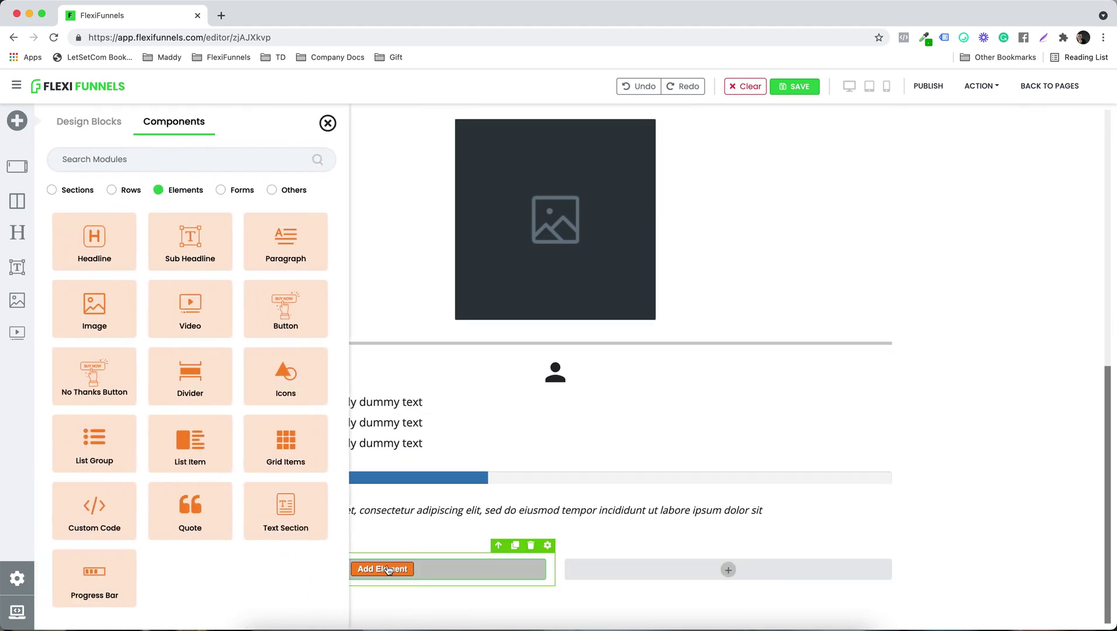
{"action": "left_click", "coordinate": [114, 316]}
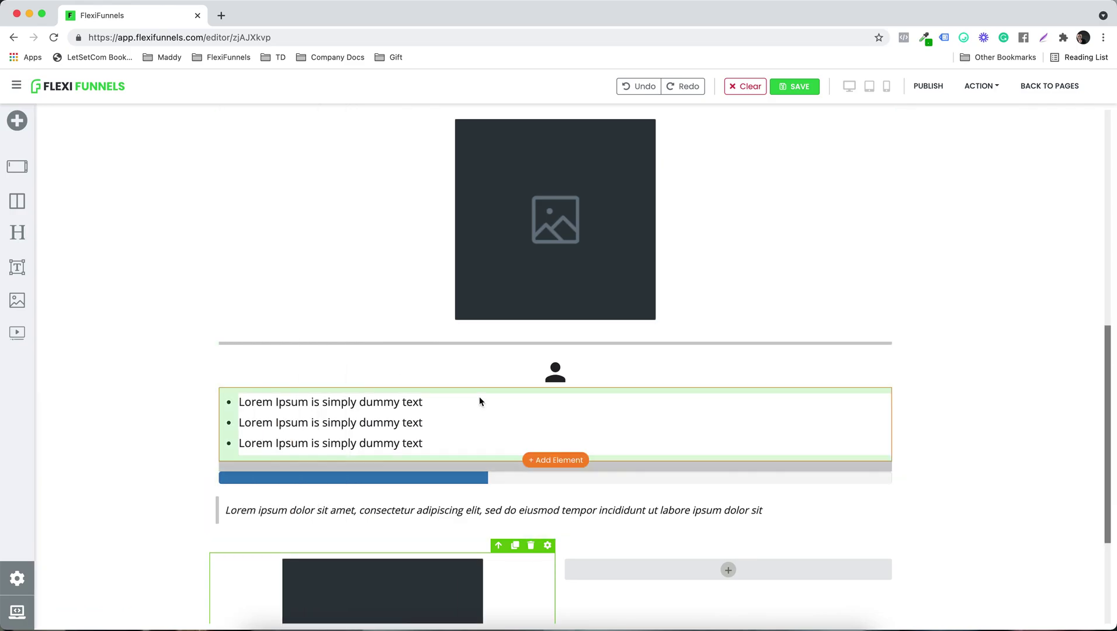
{"action": "scroll", "coordinate": [479, 401], "scroll_direction": "down", "scroll_amount": 3}
{"action": "left_click", "coordinate": [728, 379]}
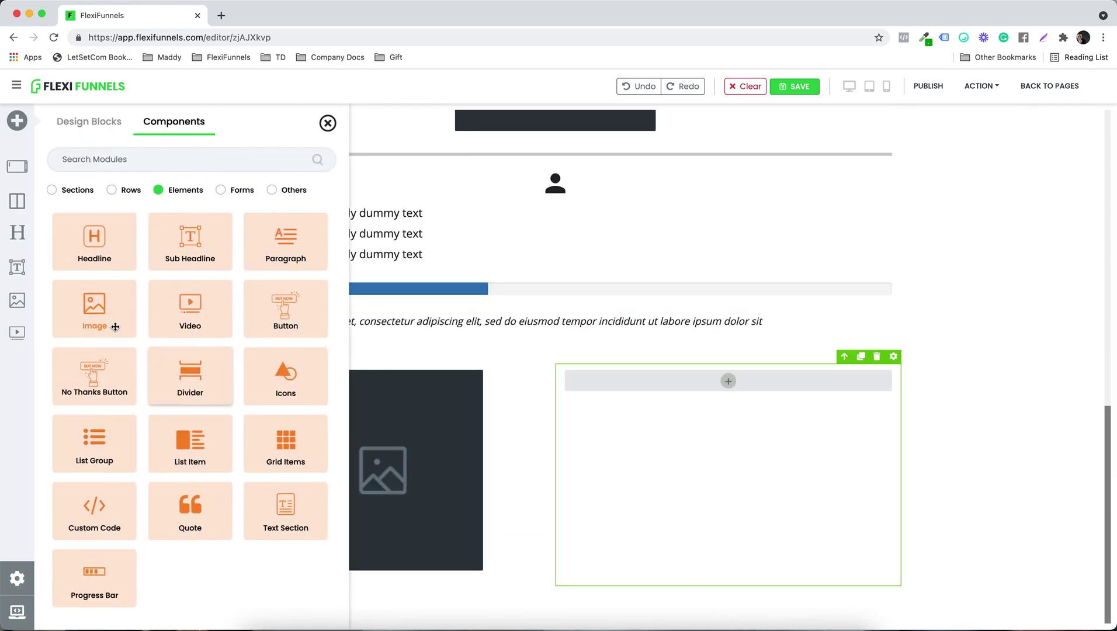
{"action": "left_click", "coordinate": [115, 327]}
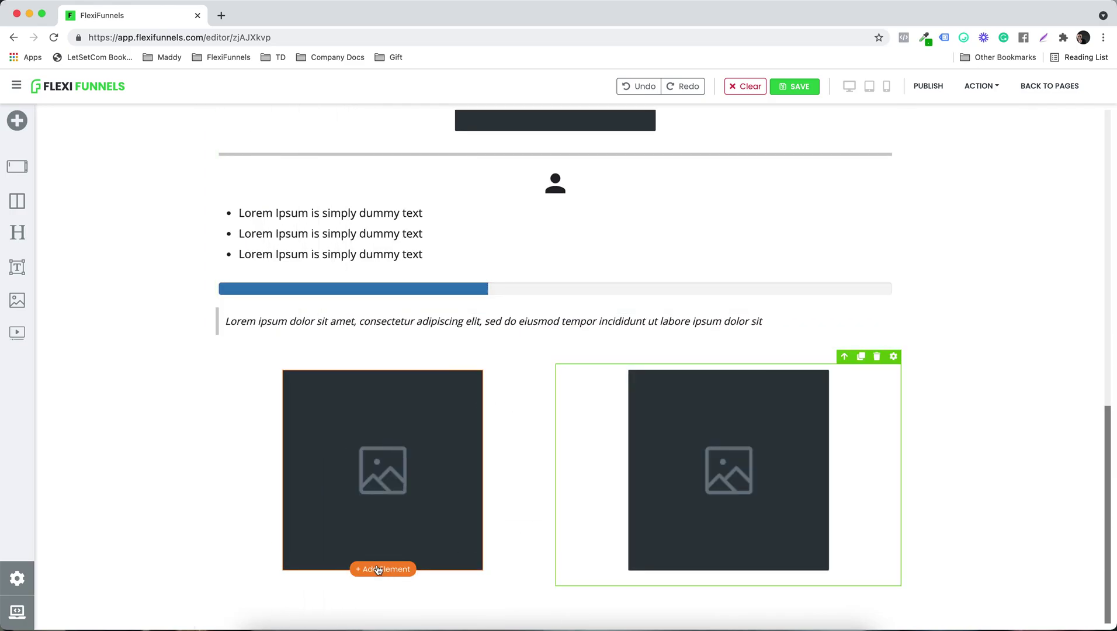
Put a call-to-action headline and a lorem ipsum paragraph under each column's image
{"action": "left_click", "coordinate": [379, 570]}
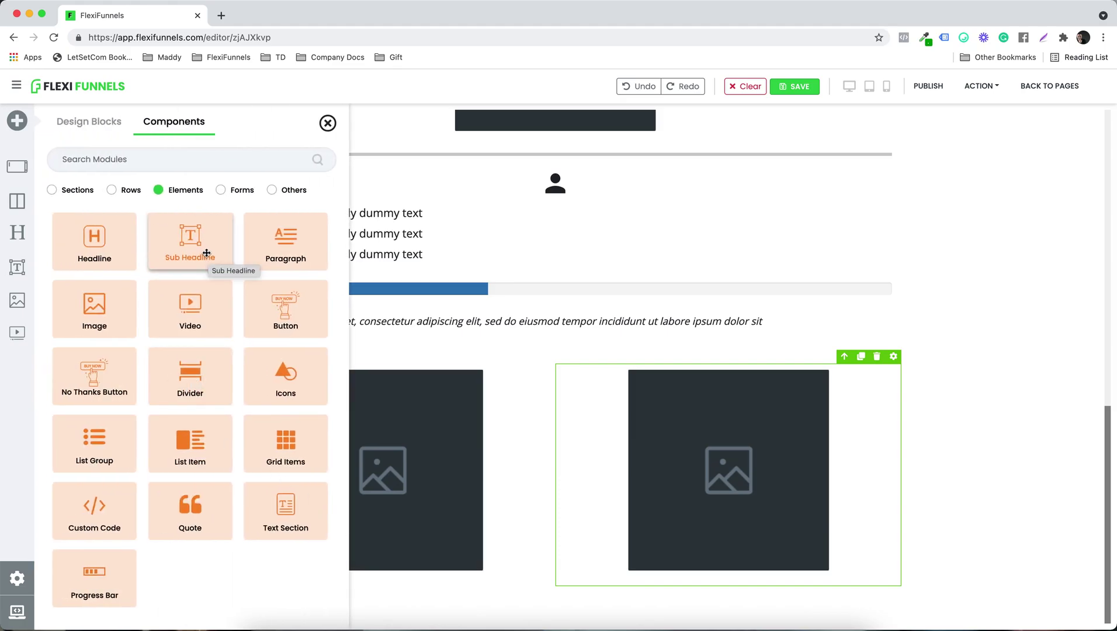
{"action": "left_click_drag", "start_coordinate": [93, 251], "coordinate": [382, 369]}
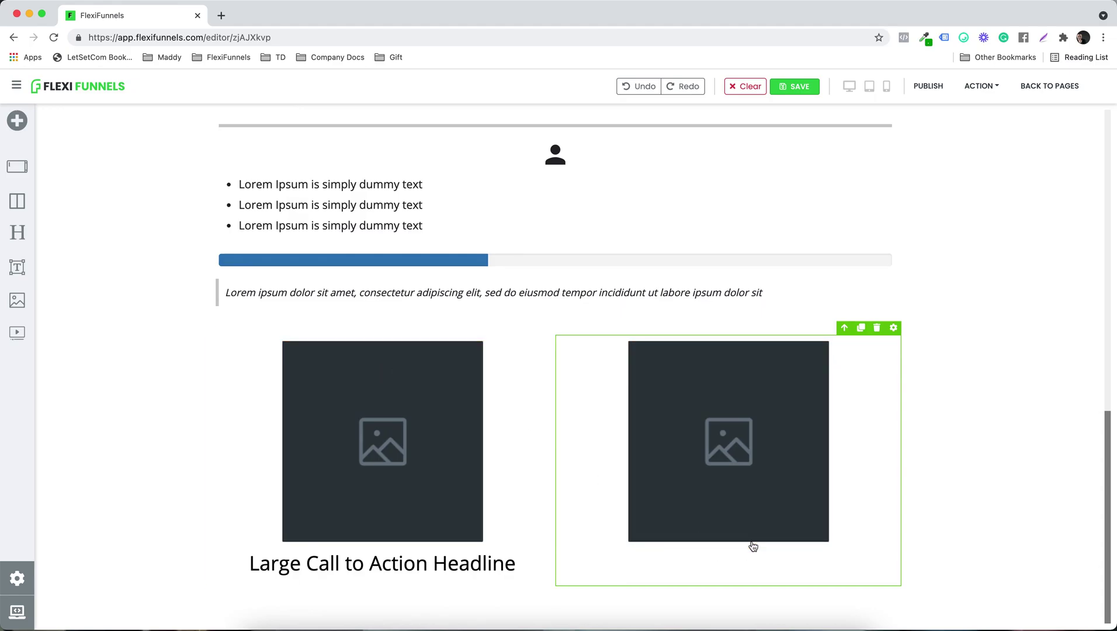
{"action": "left_click", "coordinate": [740, 538]}
{"action": "left_click", "coordinate": [95, 238]}
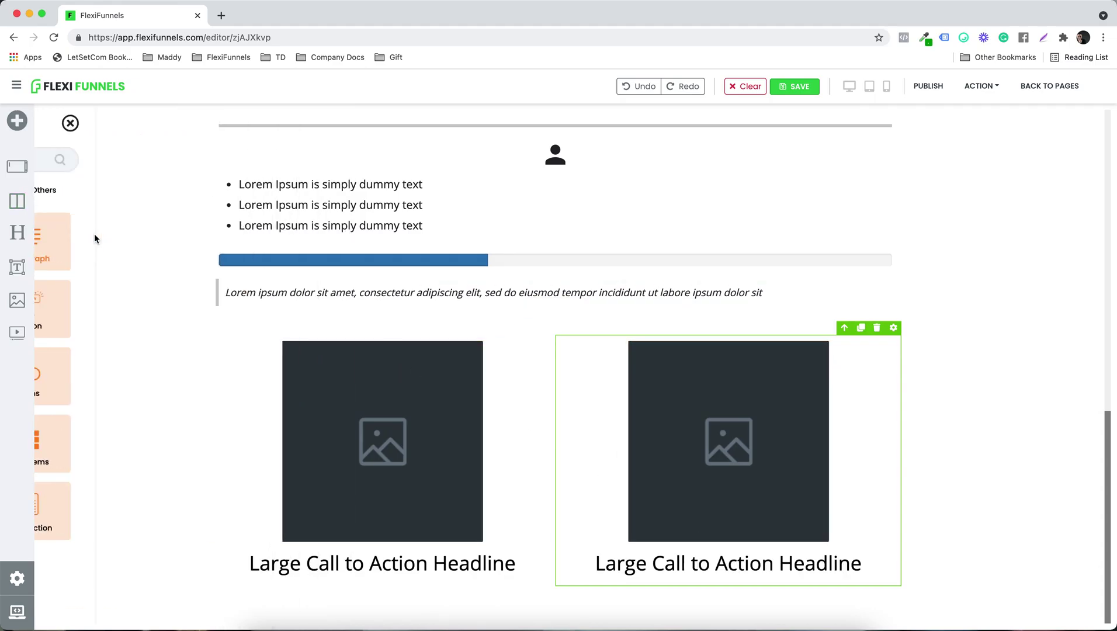
{"action": "left_click", "coordinate": [387, 574]}
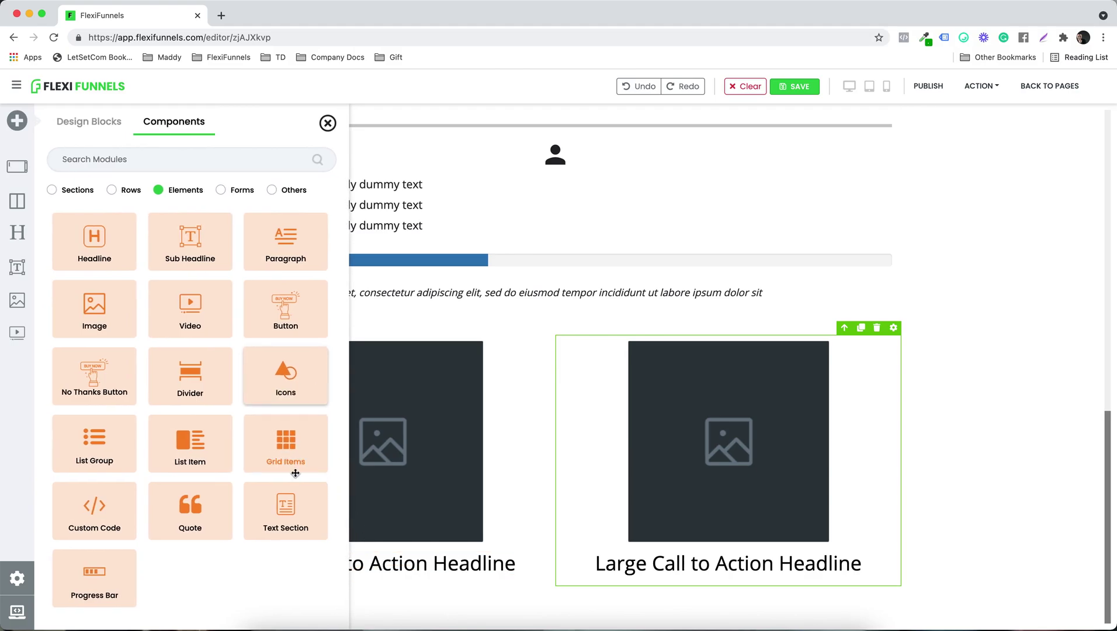
{"action": "left_click", "coordinate": [298, 248]}
{"action": "left_click", "coordinate": [728, 502]}
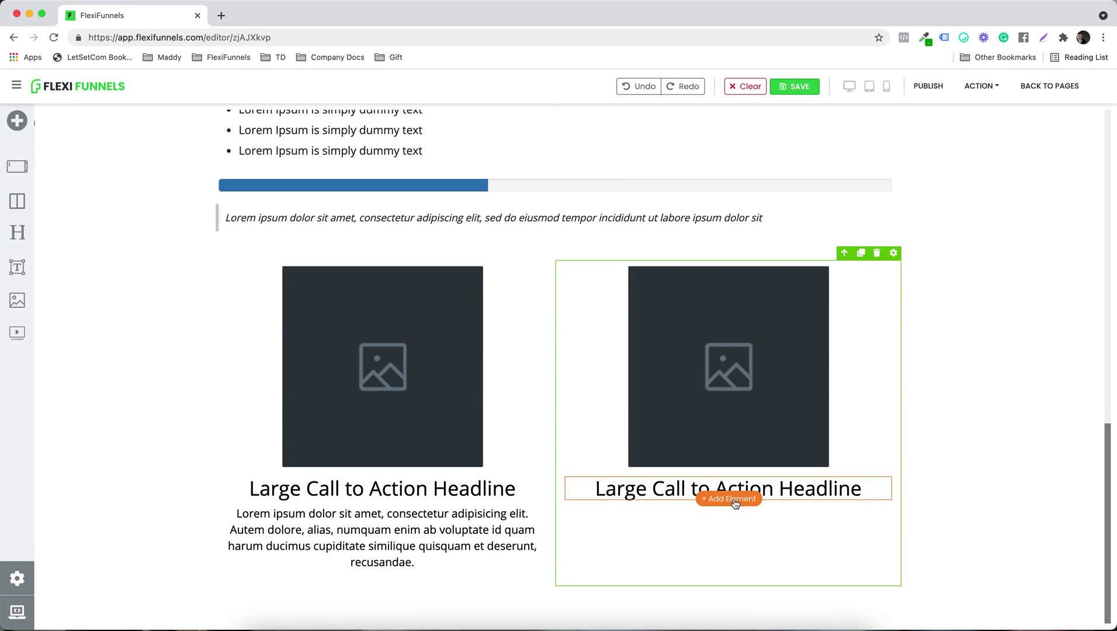
{"action": "left_click", "coordinate": [295, 237]}
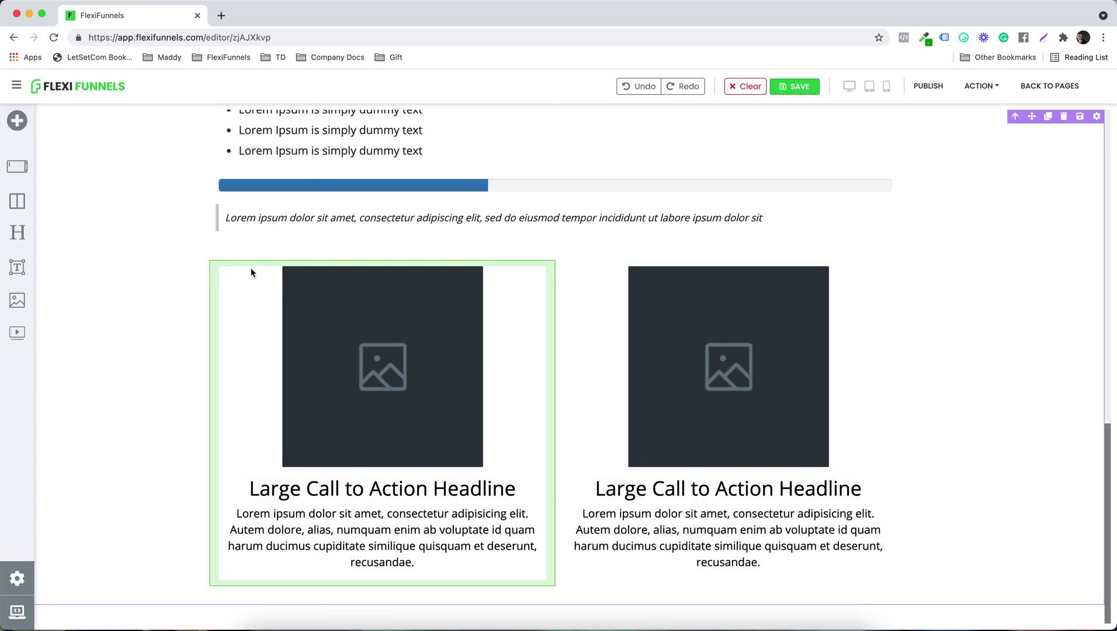
{"action": "scroll", "coordinate": [122, 256], "scroll_direction": "up", "scroll_amount": 15}
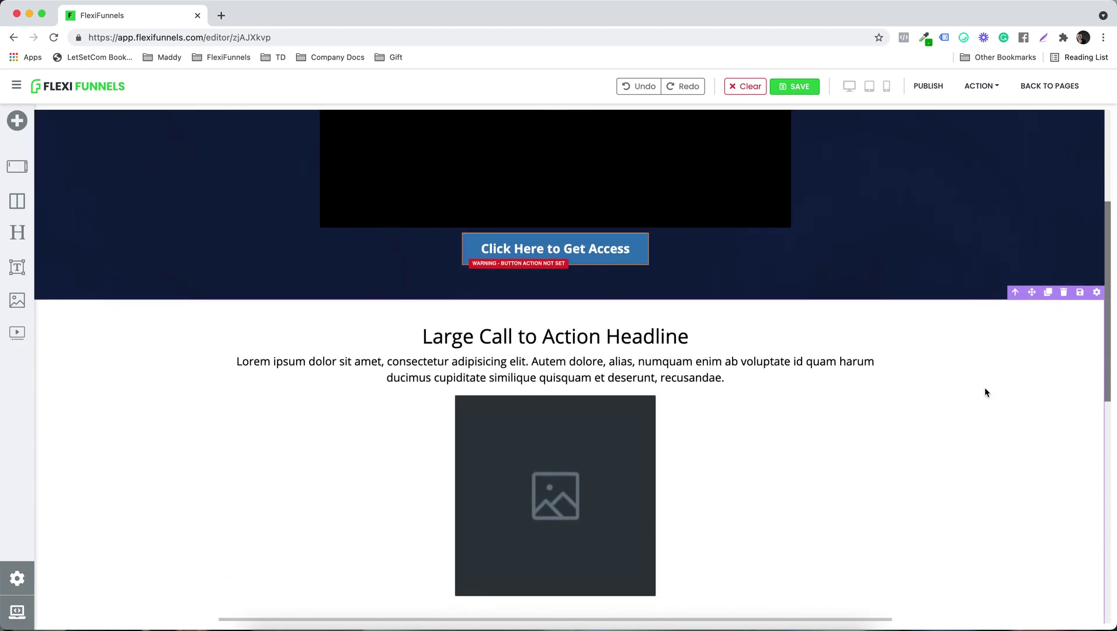
Set the second section's solid background to very light grey #f3f3f3 using the custom colour picker
{"action": "left_click", "coordinate": [1097, 294]}
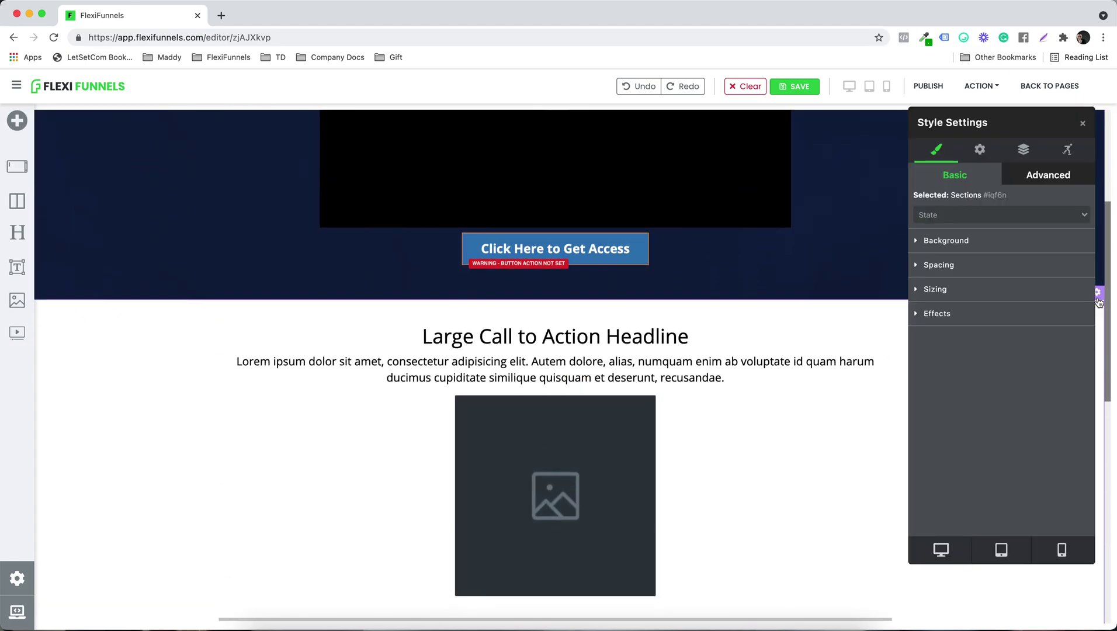
{"action": "left_click", "coordinate": [944, 243]}
{"action": "scroll", "coordinate": [948, 359], "scroll_direction": "down", "scroll_amount": 2}
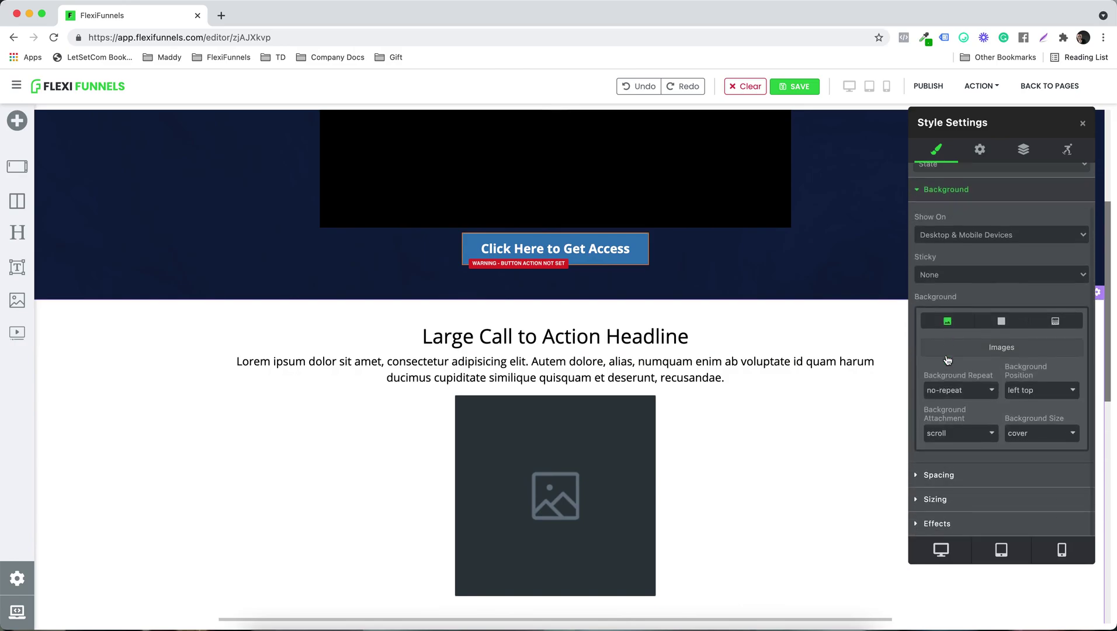
{"action": "left_click", "coordinate": [1001, 323]}
{"action": "scroll", "coordinate": [1001, 351], "scroll_direction": "down", "scroll_amount": 3}
{"action": "left_click", "coordinate": [1032, 299]}
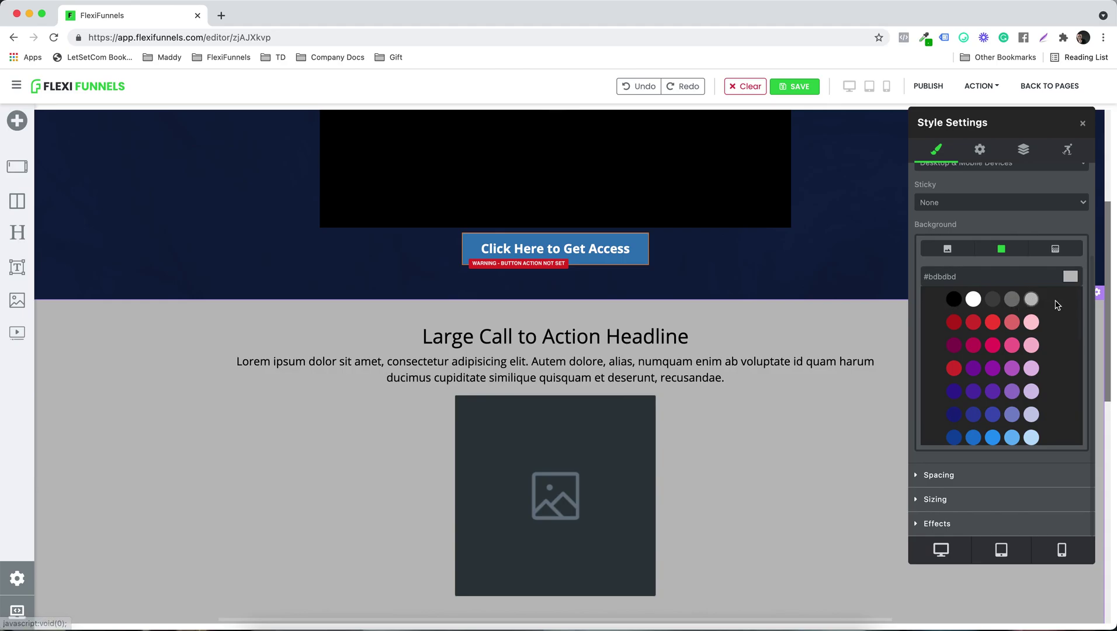
{"action": "left_click", "coordinate": [1070, 277]}
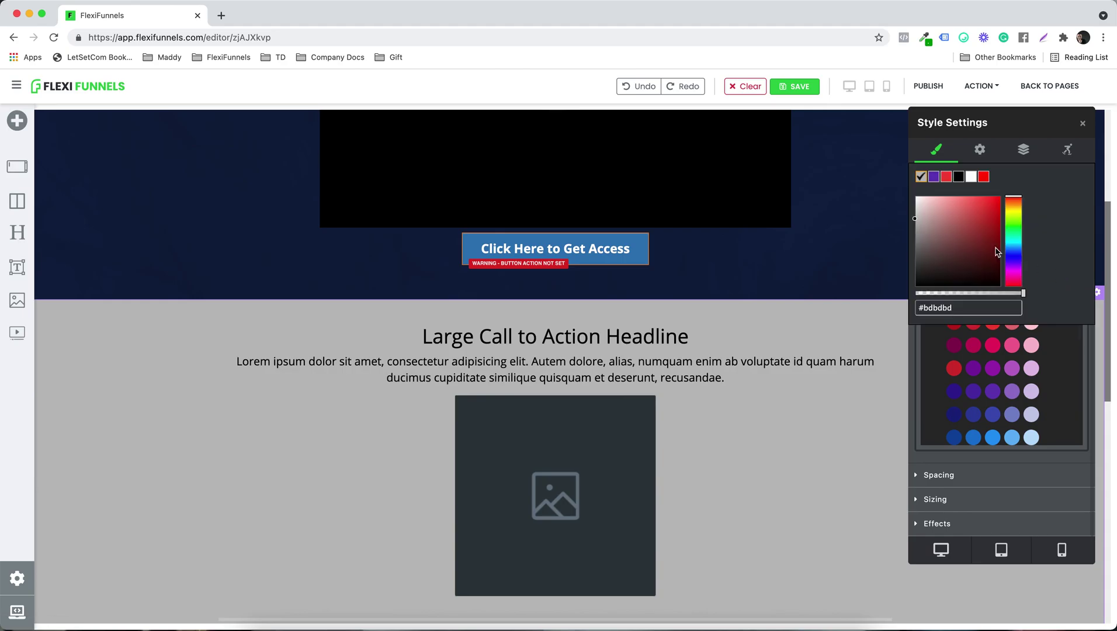
{"action": "left_click_drag", "start_coordinate": [916, 222], "coordinate": [915, 200]}
{"action": "left_click", "coordinate": [1086, 123]}
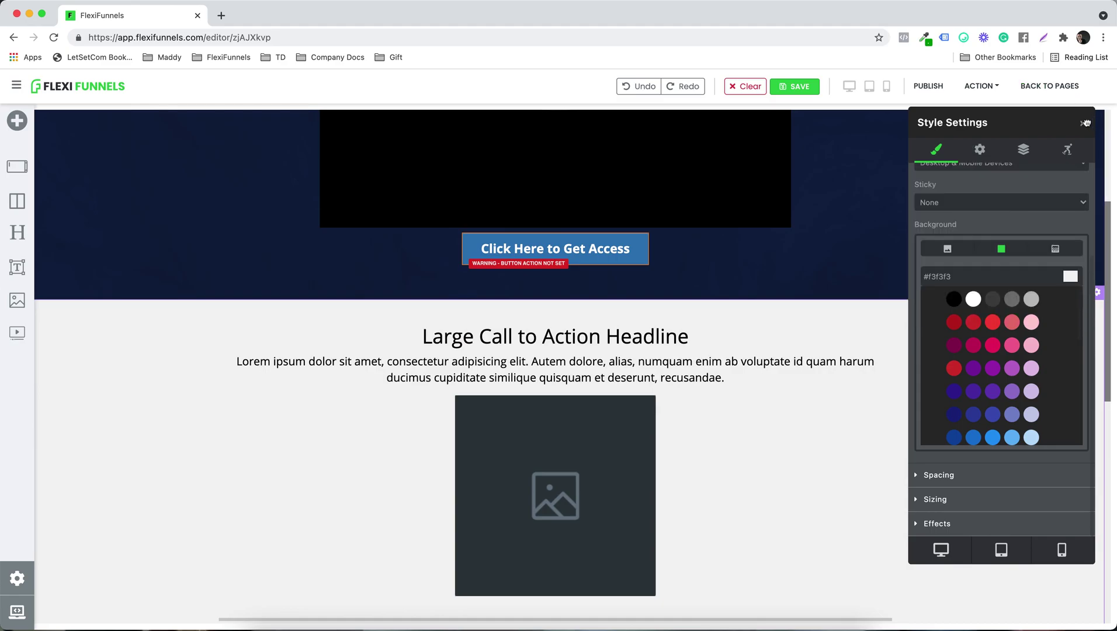
{"action": "left_click", "coordinate": [1084, 124]}
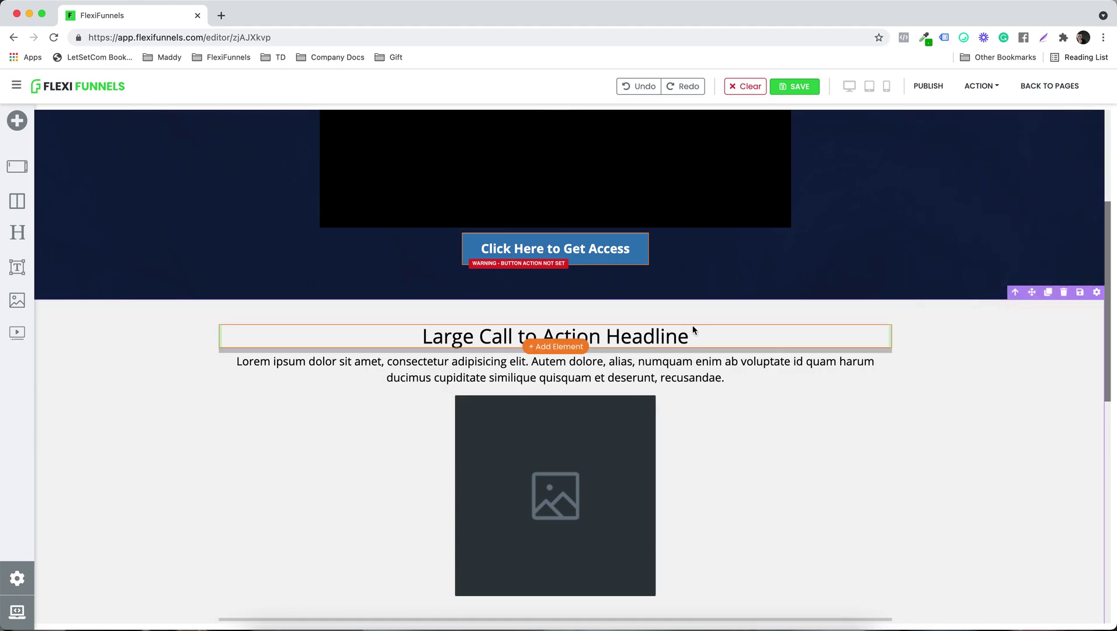
Replace the section headline with bold 'About Us'
{"action": "left_click", "coordinate": [693, 325]}
{"action": "key", "text": "ctrl+a"}
{"action": "type", "text": "ABo"}
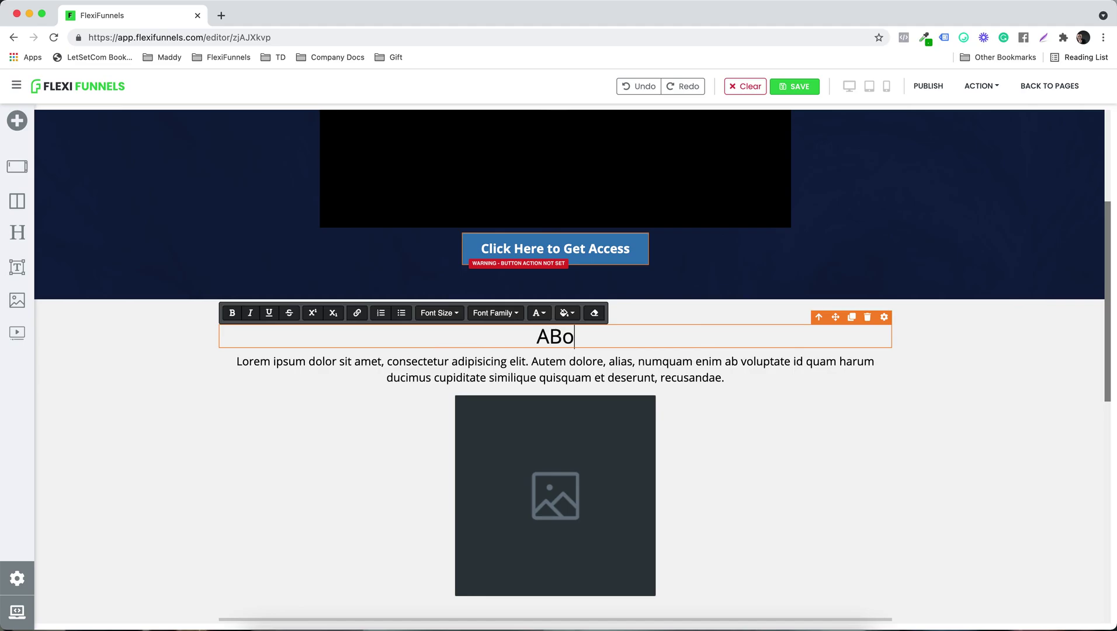
{"action": "type", "text": "ut Us"}
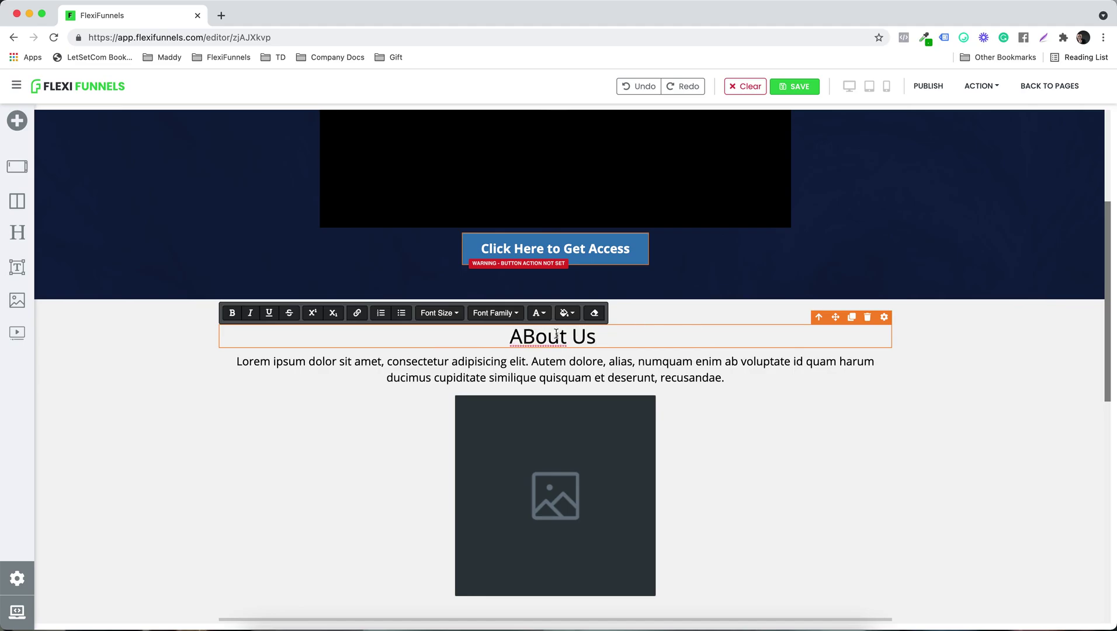
{"action": "key", "text": "BackSpace"}
{"action": "type", "text": "b"}
{"action": "key", "text": "ctrl+a"}
{"action": "key", "text": "ctrl+b"}
{"action": "left_click", "coordinate": [232, 314]}
{"action": "left_click", "coordinate": [232, 314]}
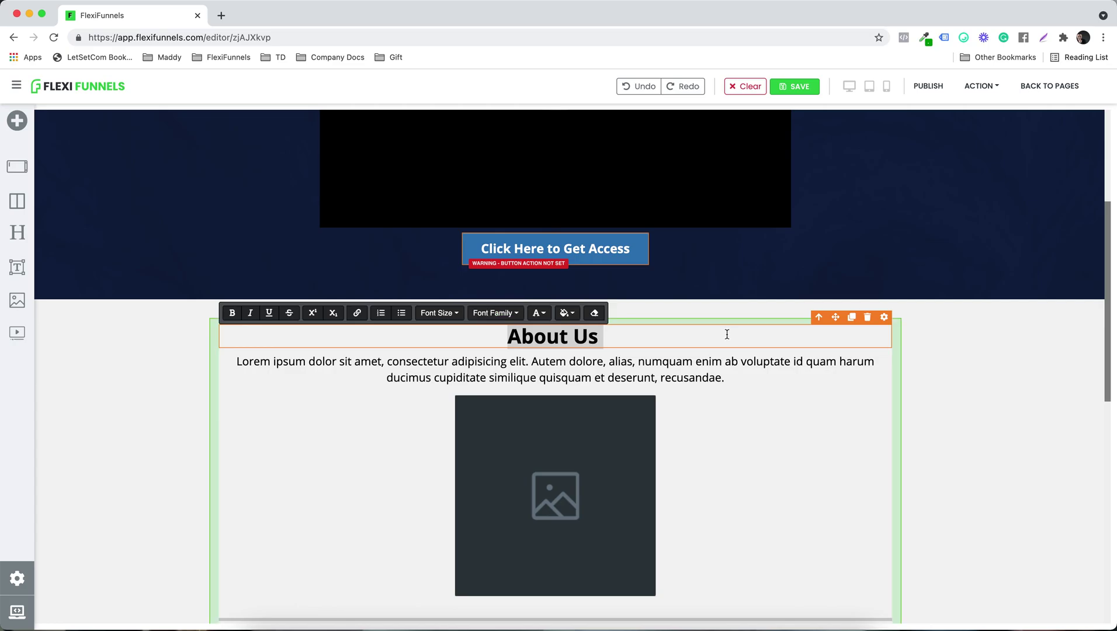
{"action": "left_click", "coordinate": [725, 335]}
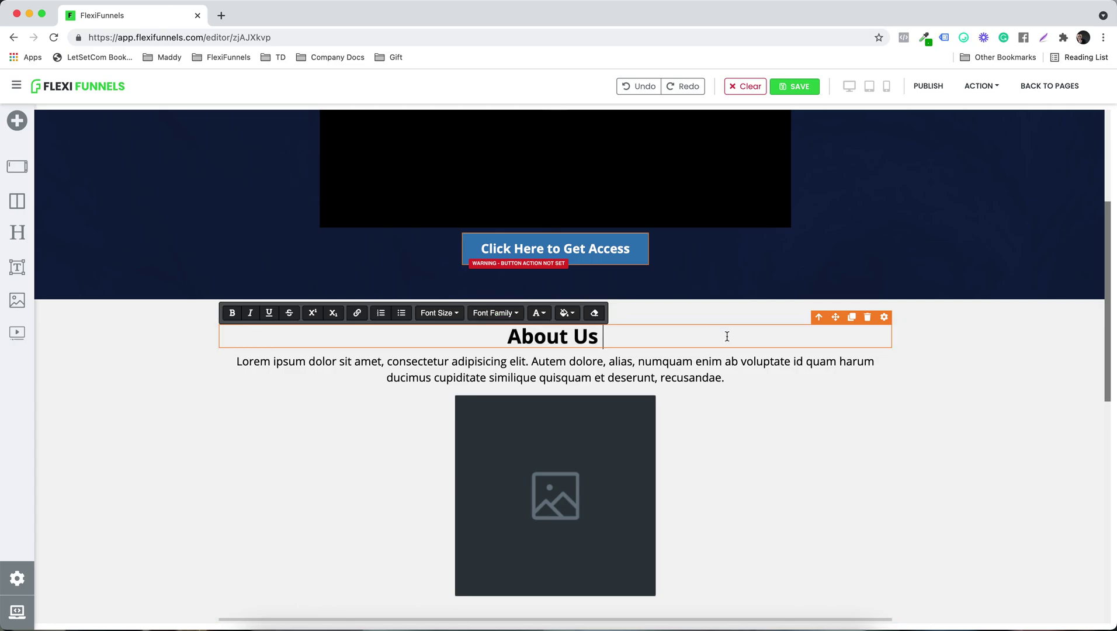
Enlarge the About Us heading's text size to 64 px
{"action": "left_click", "coordinate": [884, 317]}
{"action": "scroll", "coordinate": [1012, 336], "scroll_direction": "down", "scroll_amount": 3}
{"action": "scroll", "coordinate": [1005, 350], "scroll_direction": "up", "scroll_amount": 3}
{"action": "left_click", "coordinate": [961, 202]}
{"action": "left_click_drag", "start_coordinate": [956, 369], "coordinate": [994, 374]}
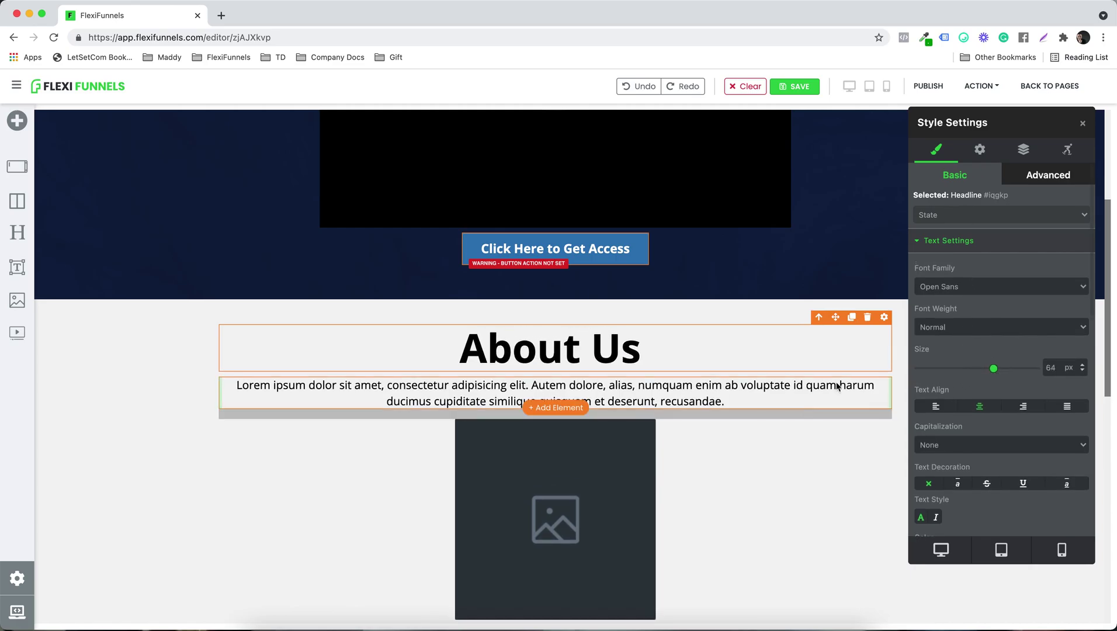
{"action": "left_click", "coordinate": [1083, 124]}
{"action": "scroll", "coordinate": [920, 415], "scroll_direction": "down", "scroll_amount": 10}
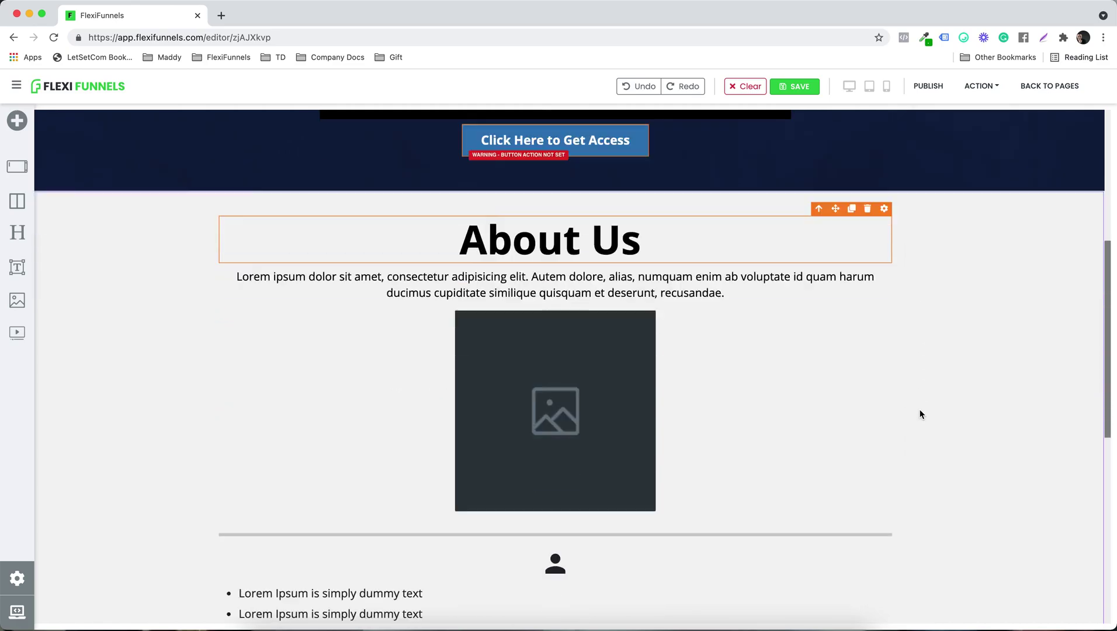
Bold the right column card's 'Large Call to Action Headline'
{"action": "scroll", "coordinate": [920, 415], "scroll_direction": "down", "scroll_amount": 2}
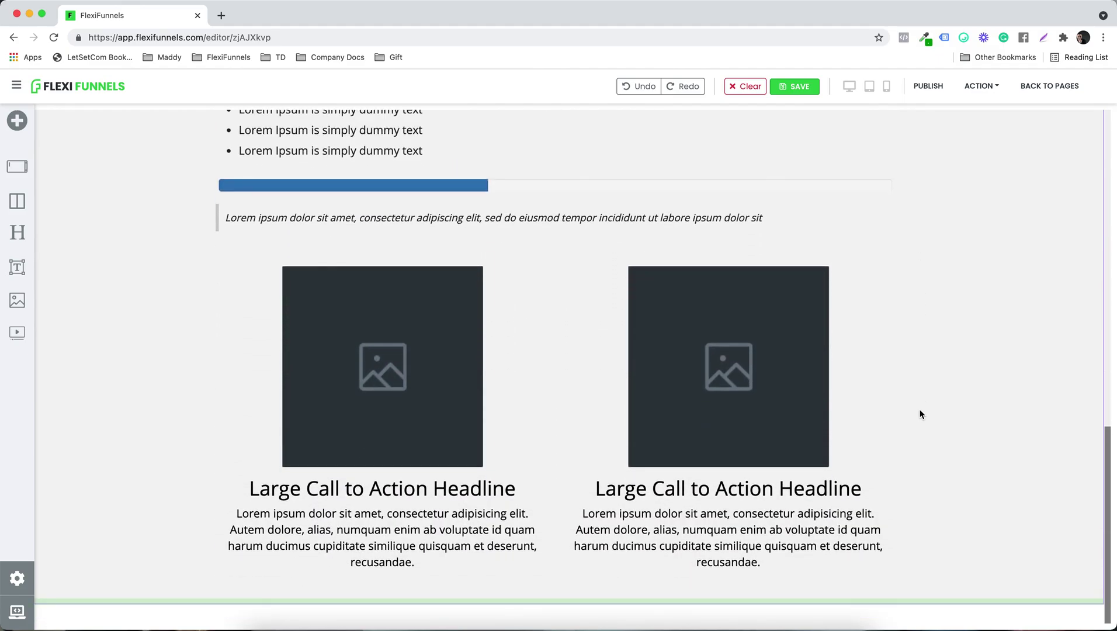
{"action": "left_click", "coordinate": [660, 480]}
{"action": "triple_click", "coordinate": [660, 480]}
{"action": "key", "text": "ctrl+b"}
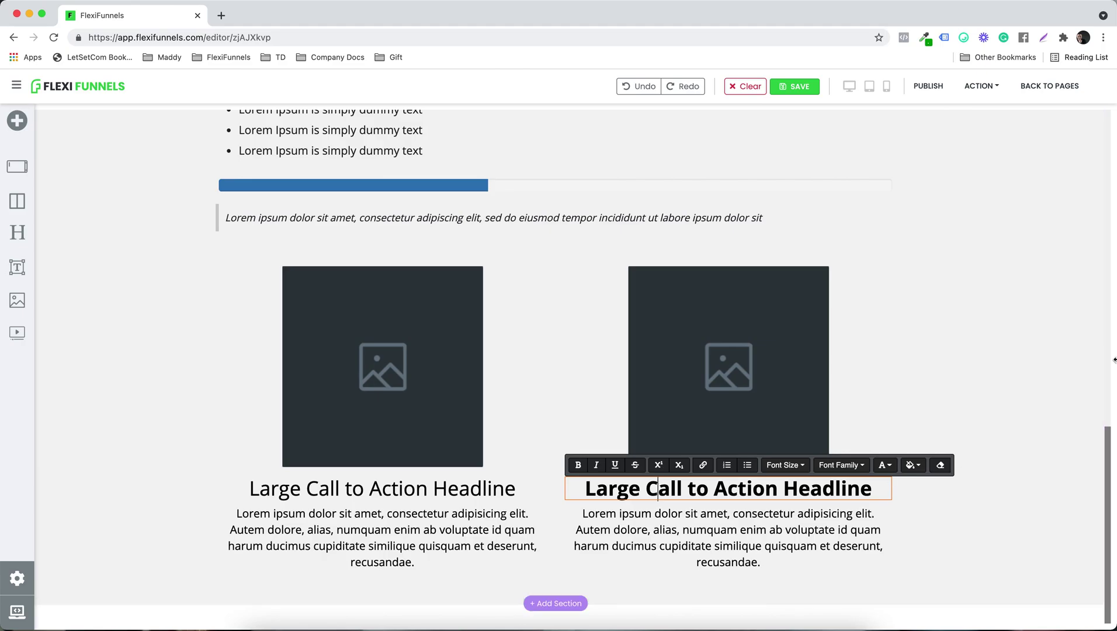
{"action": "left_click", "coordinate": [1069, 392]}
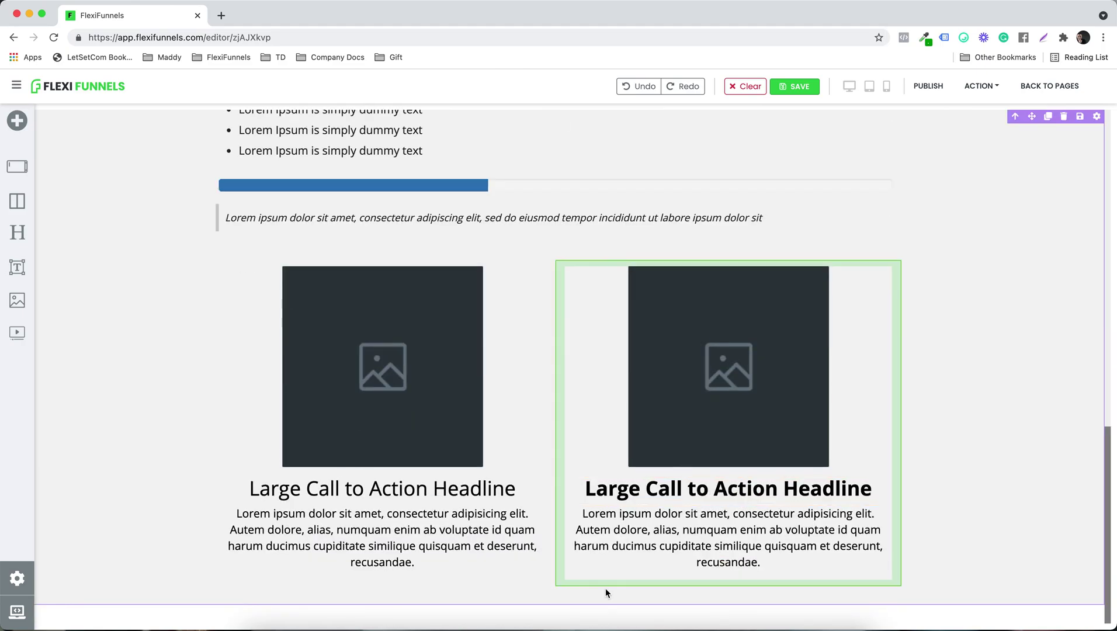
{"action": "left_click", "coordinate": [554, 591]}
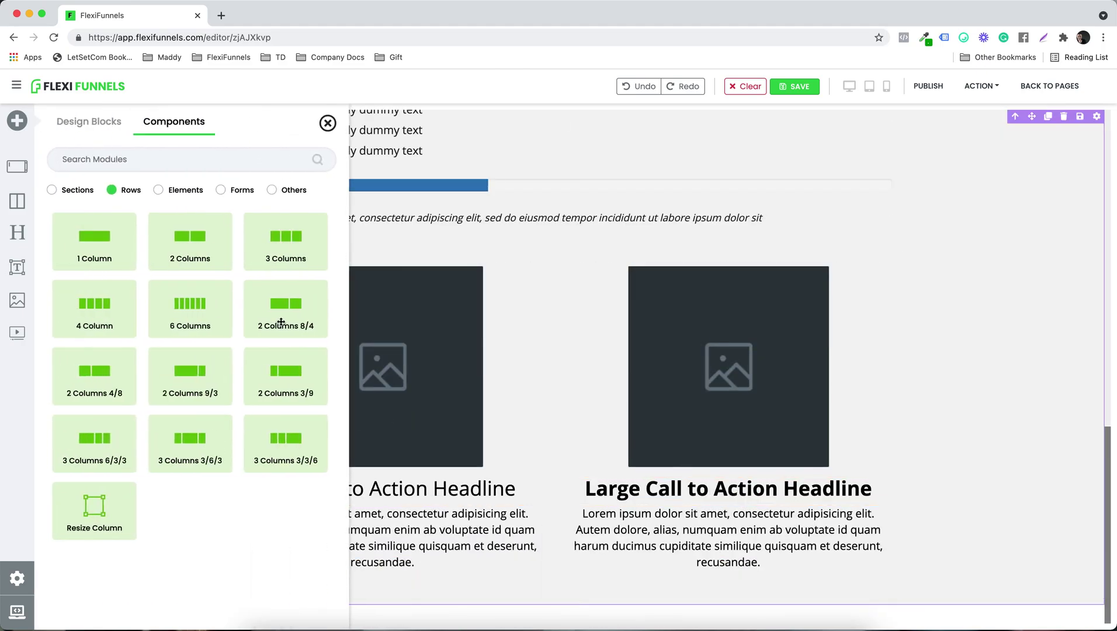
Add a three-column row below the cards holding a video, an image and a video
{"action": "left_click", "coordinate": [295, 245]}
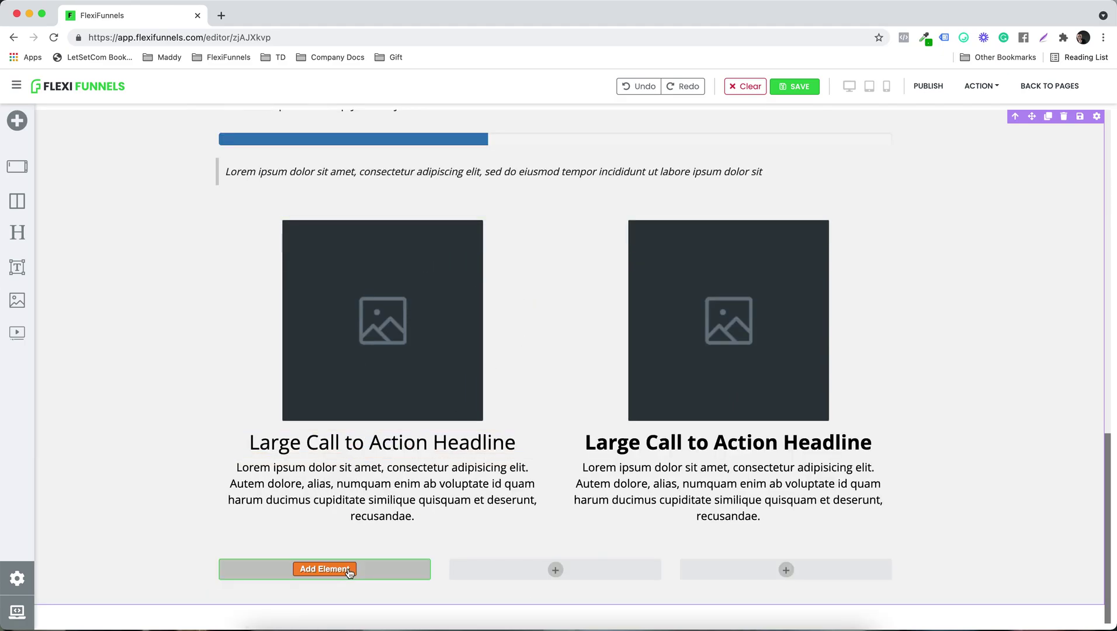
{"action": "left_click", "coordinate": [325, 570]}
{"action": "left_click_drag", "start_coordinate": [174, 311], "coordinate": [327, 561]}
{"action": "left_click", "coordinate": [555, 503]}
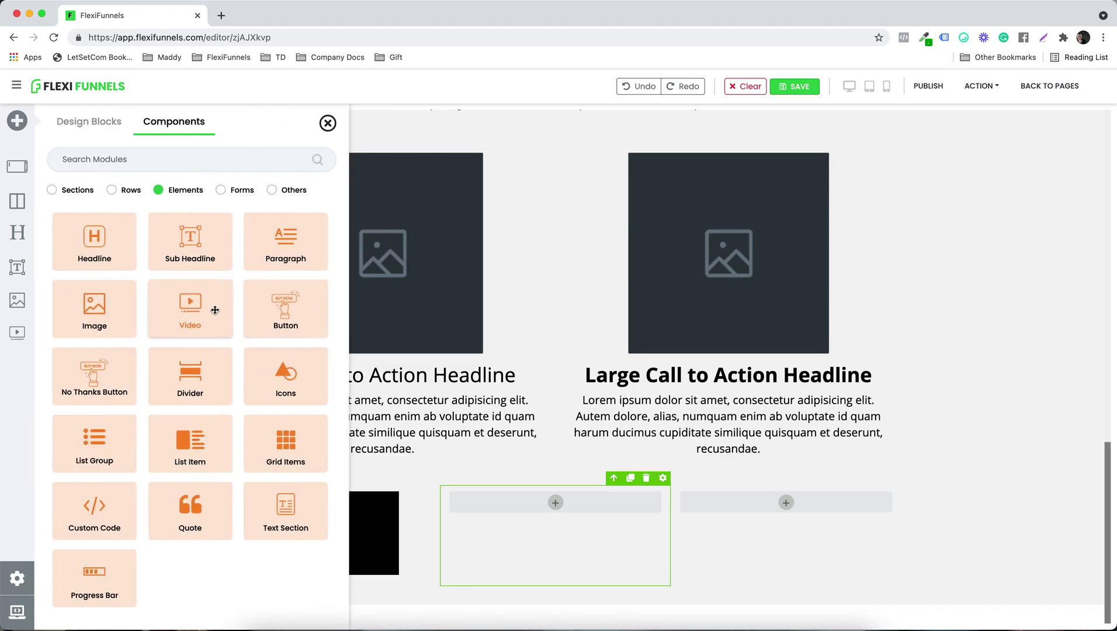
{"action": "left_click_drag", "start_coordinate": [103, 306], "coordinate": [555, 508]}
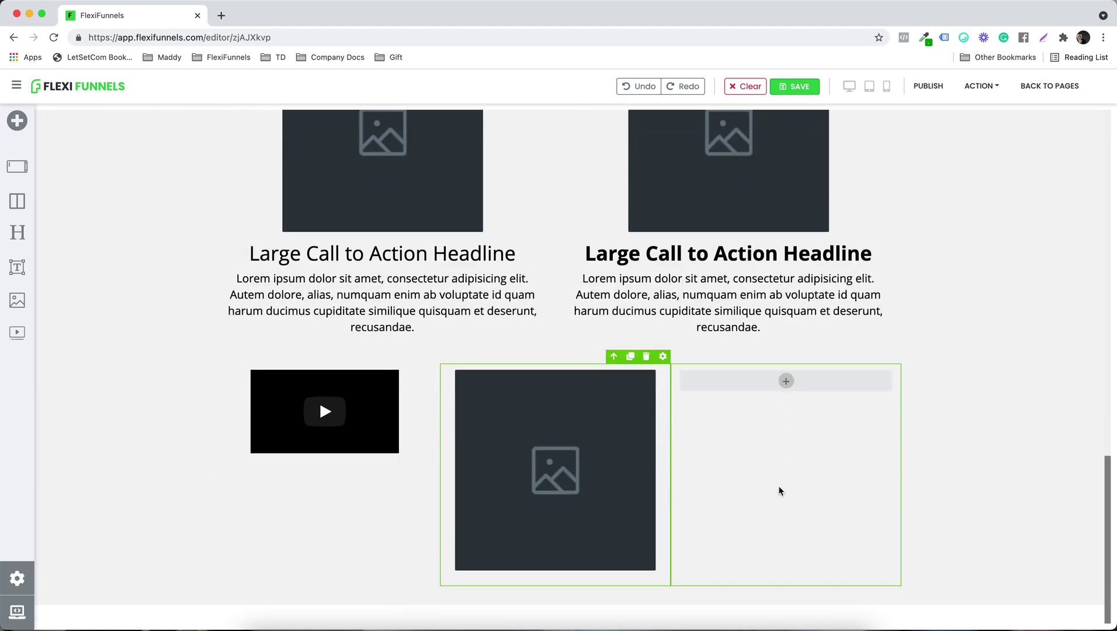
{"action": "left_click", "coordinate": [779, 387]}
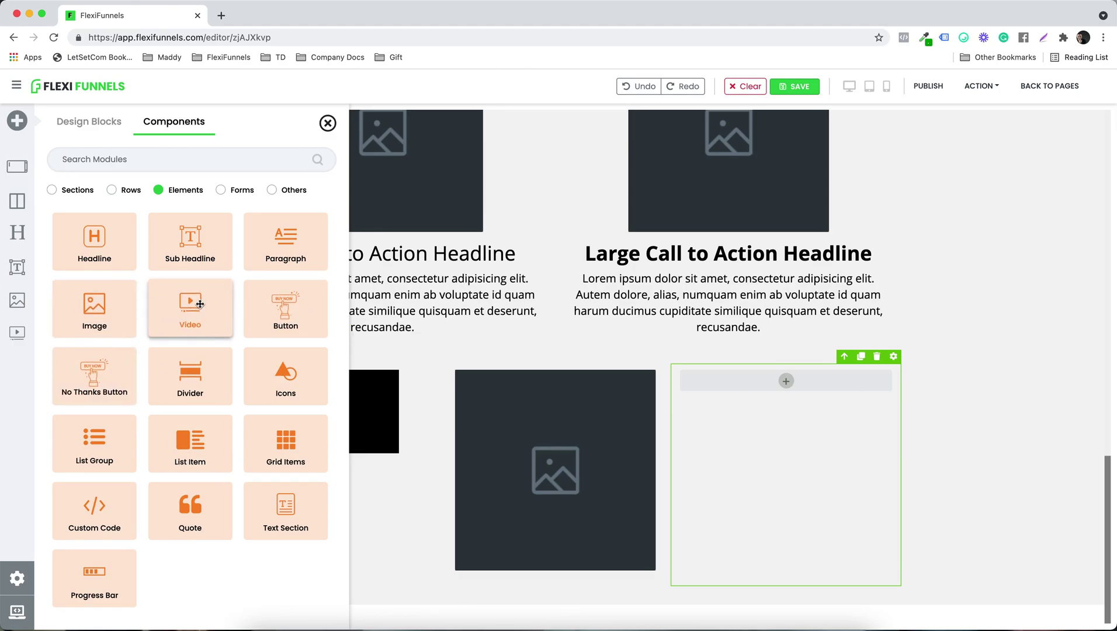
{"action": "left_click_drag", "start_coordinate": [190, 309], "coordinate": [783, 419]}
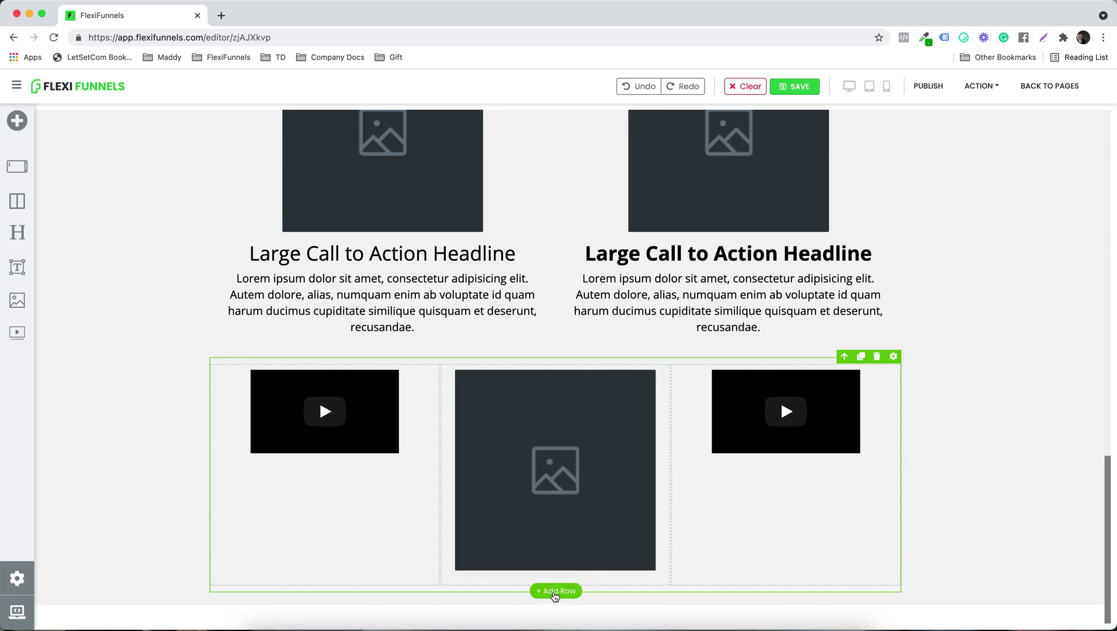
Insert an empty 8/4 two-column row beneath the three-column row
{"action": "left_click", "coordinate": [555, 591]}
{"action": "left_click_drag", "start_coordinate": [287, 314], "coordinate": [402, 321]}
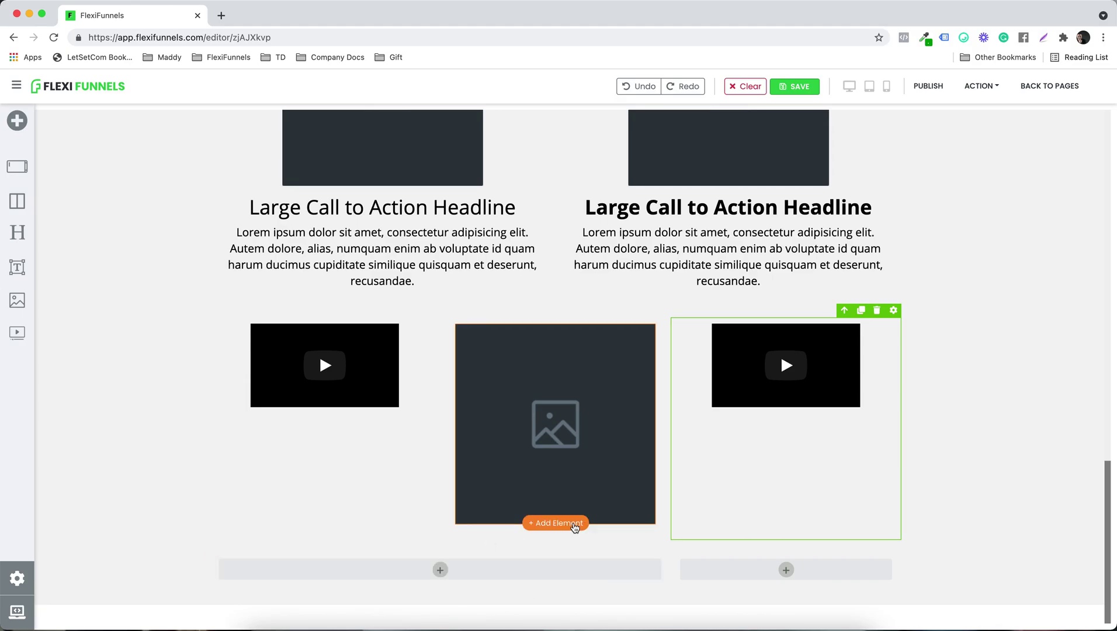
{"action": "scroll", "coordinate": [582, 323], "scroll_direction": "up", "scroll_amount": 7}
{"action": "scroll", "coordinate": [582, 322], "scroll_direction": "up", "scroll_amount": 10}
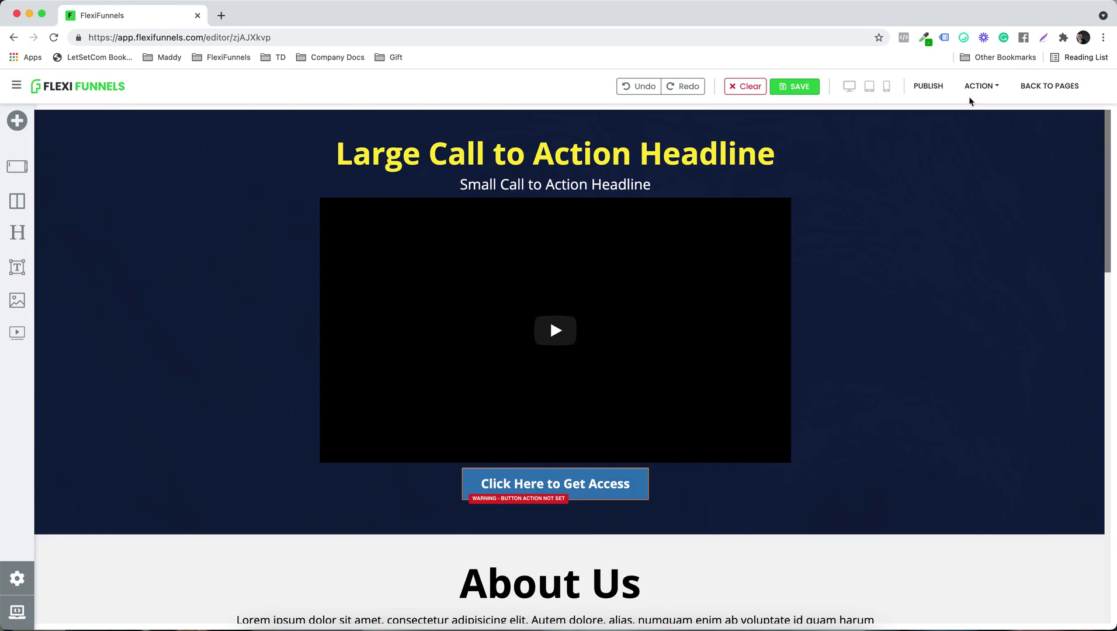
Publish the sales page, then open ACTION > Published URL in a new tab
{"action": "left_click", "coordinate": [929, 88]}
{"action": "left_click", "coordinate": [985, 85]}
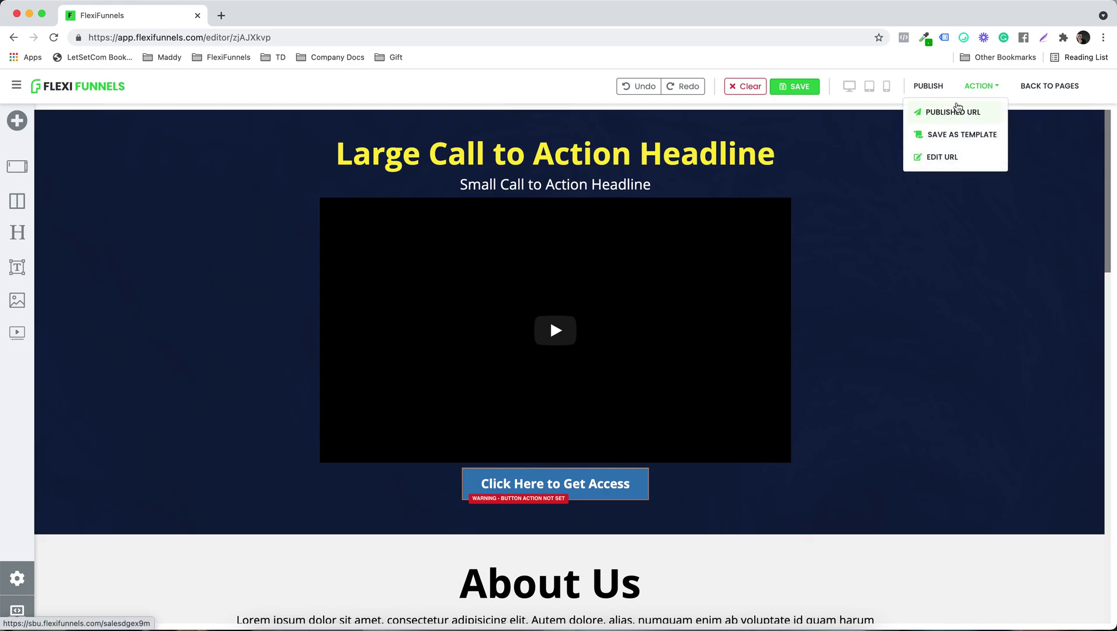
{"action": "left_click", "coordinate": [954, 111]}
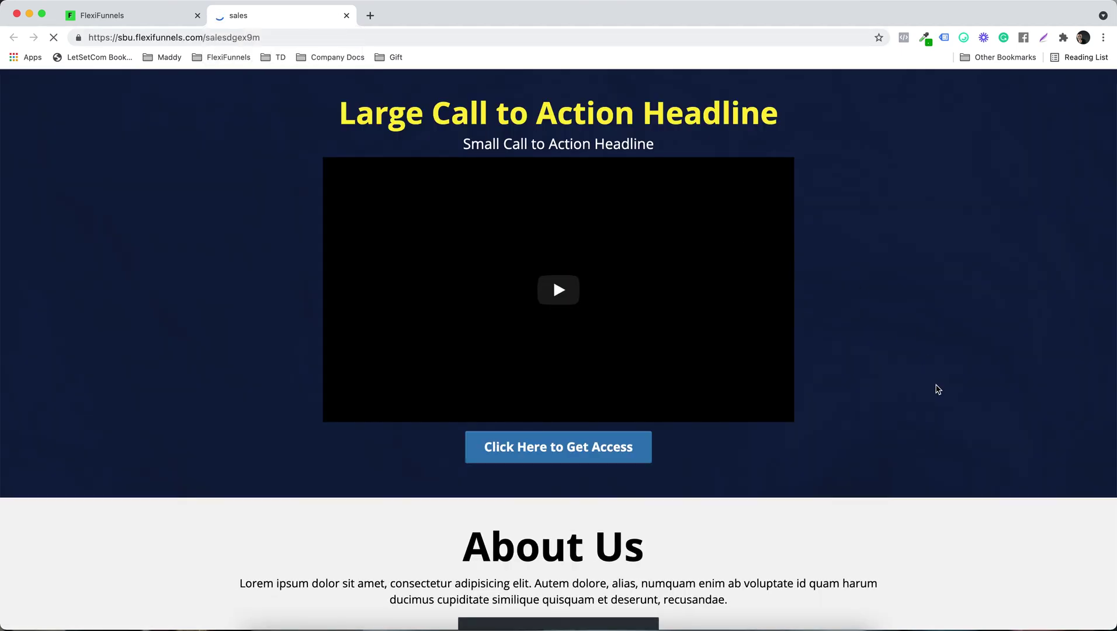
Review the live page at full and narrow mobile width, then switch back to the FlexiFunnels editor
{"action": "scroll", "coordinate": [936, 388], "scroll_direction": "down", "scroll_amount": 7}
{"action": "scroll", "coordinate": [936, 389], "scroll_direction": "down", "scroll_amount": 10}
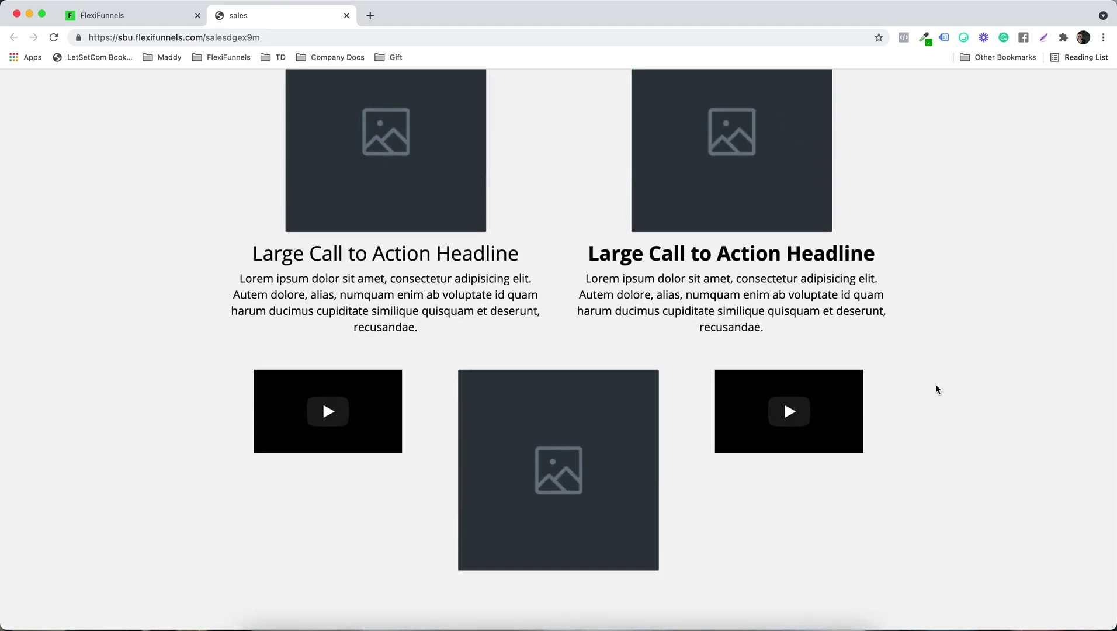
{"action": "scroll", "coordinate": [936, 389], "scroll_direction": "up", "scroll_amount": 7}
{"action": "scroll", "coordinate": [937, 388], "scroll_direction": "up", "scroll_amount": 10}
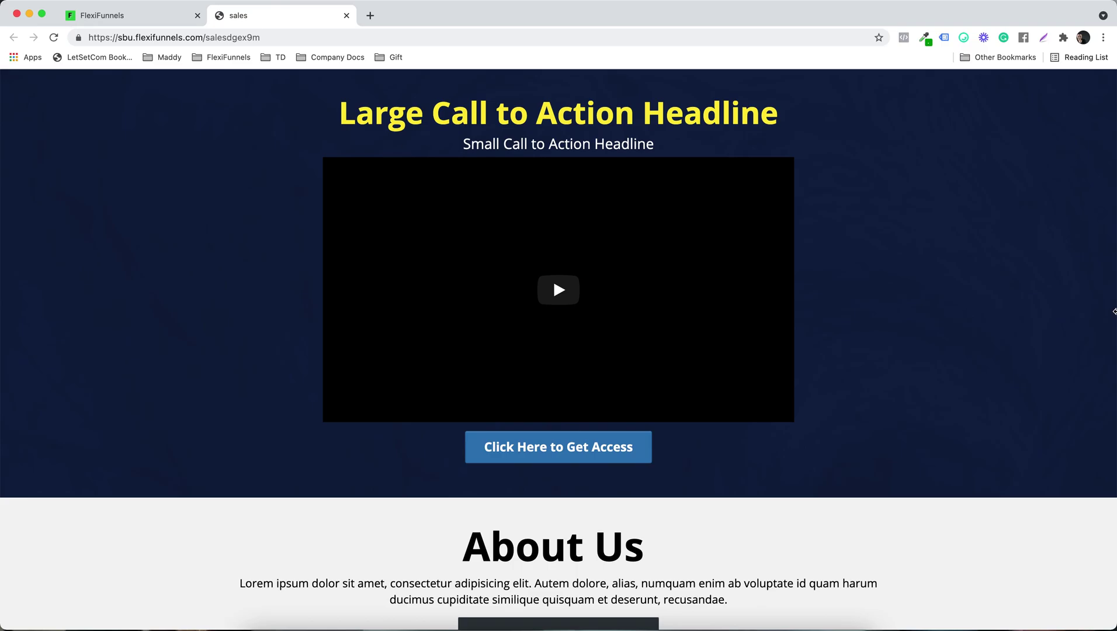
{"action": "left_click_drag", "start_coordinate": [1115, 311], "coordinate": [312, 311]}
{"action": "scroll", "coordinate": [176, 337], "scroll_direction": "down", "scroll_amount": 15}
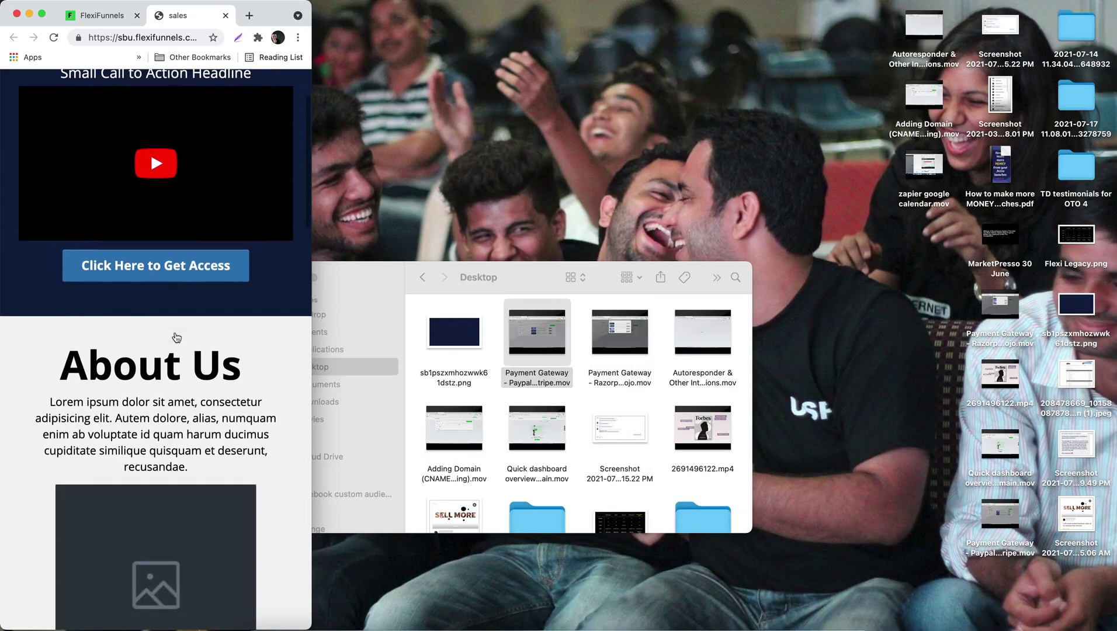
{"action": "scroll", "coordinate": [177, 337], "scroll_direction": "down", "scroll_amount": 15}
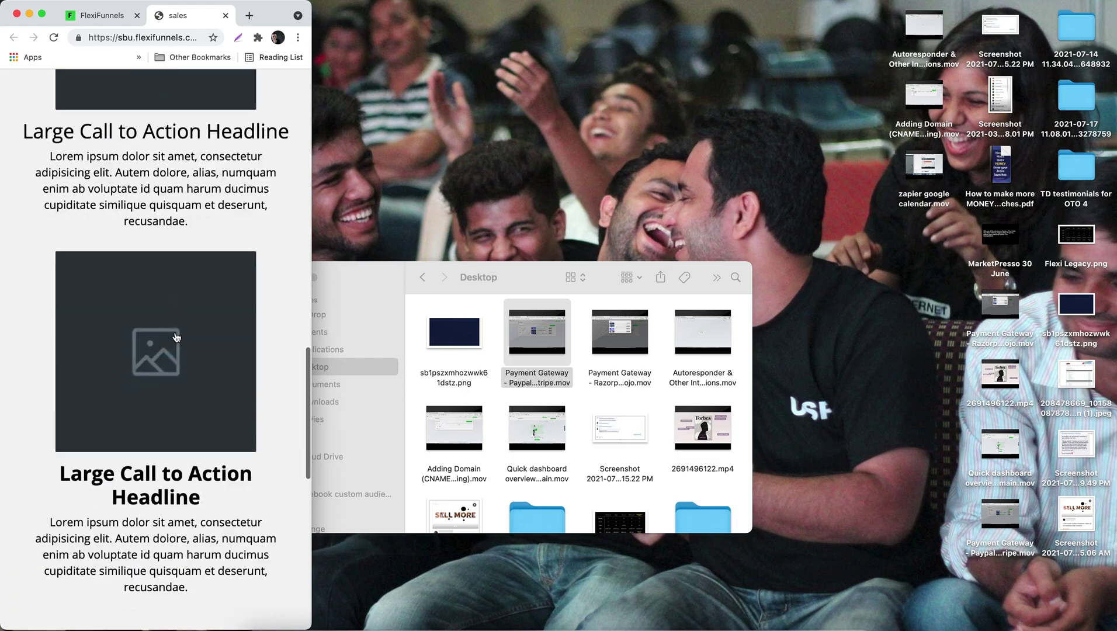
{"action": "scroll", "coordinate": [176, 337], "scroll_direction": "up", "scroll_amount": 15}
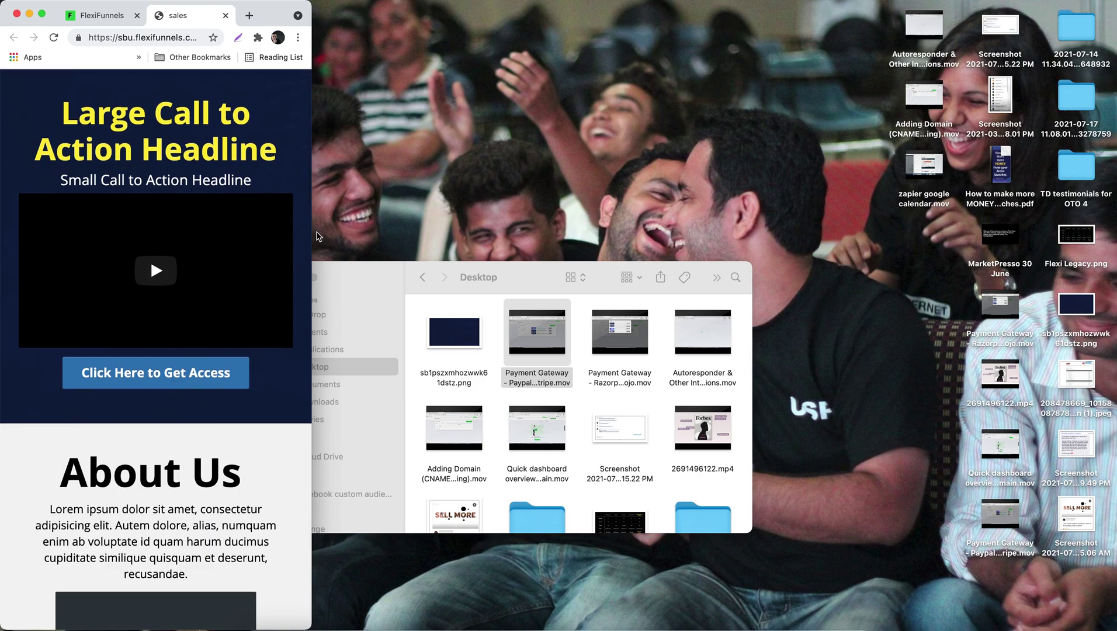
{"action": "left_click_drag", "start_coordinate": [312, 235], "coordinate": [1113, 367]}
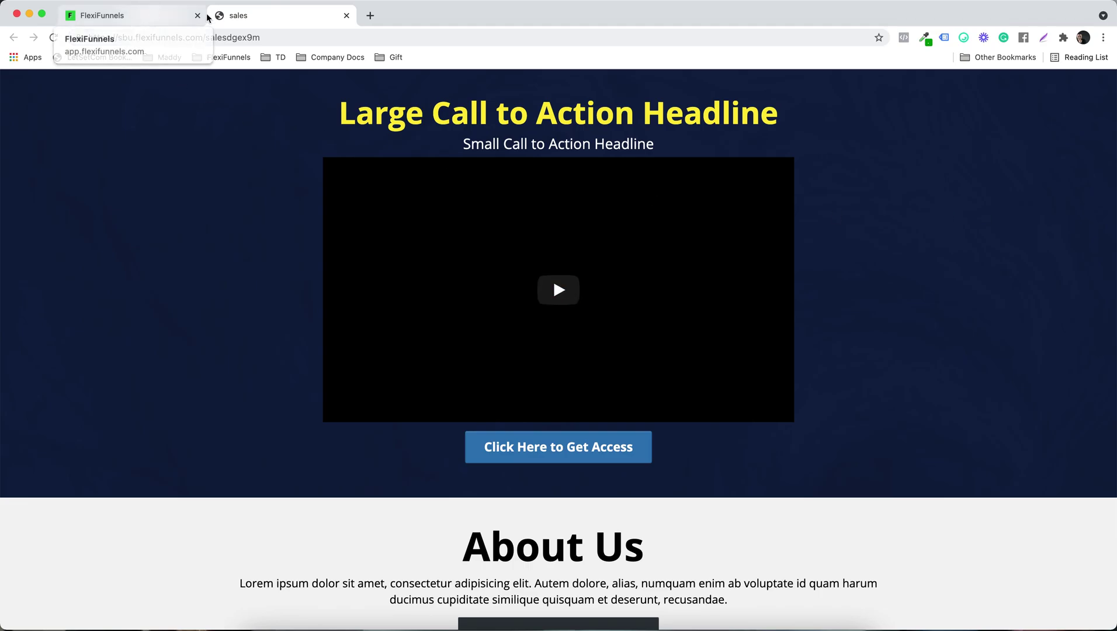
{"action": "left_click", "coordinate": [143, 14]}
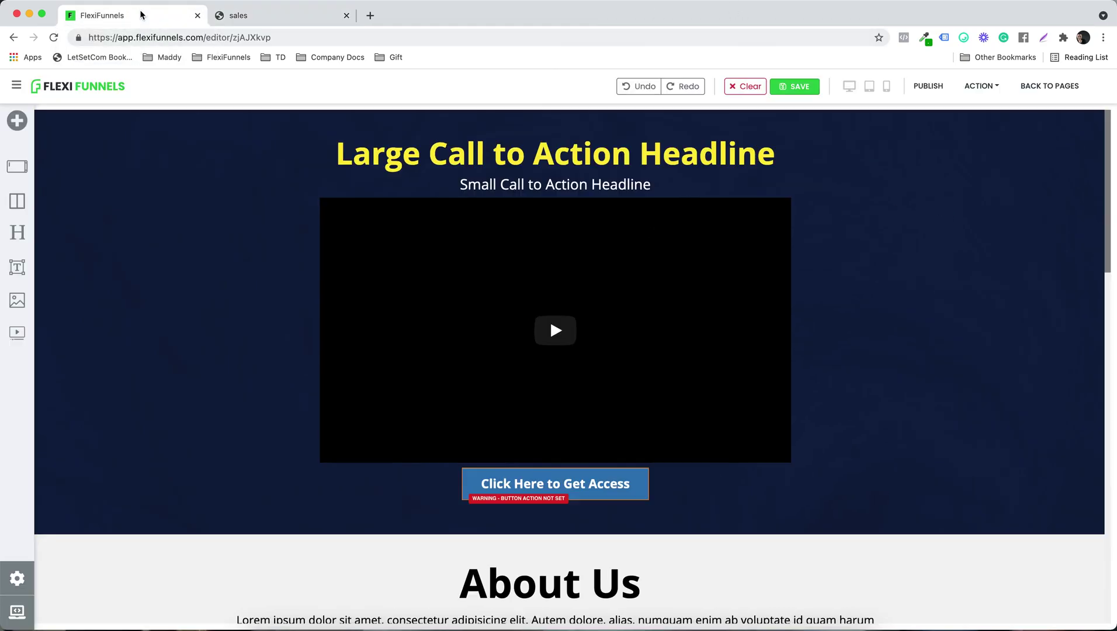